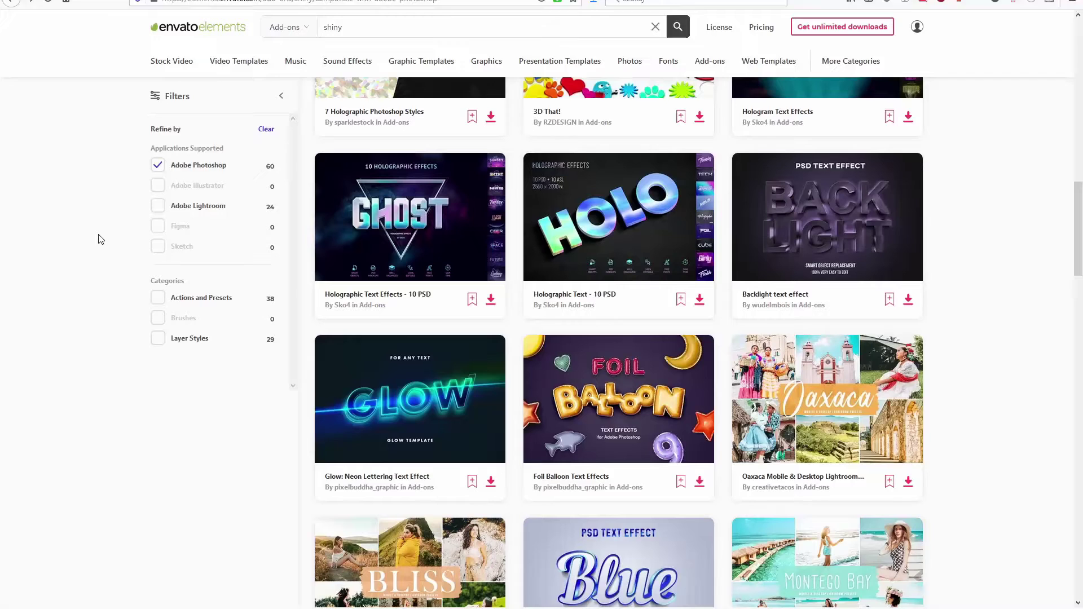
Browse the 'shiny' Photoshop add-on results and open the Purple glossy text effect page
scroll(109, 231, down, 1)
scroll(109, 232, down, 5)
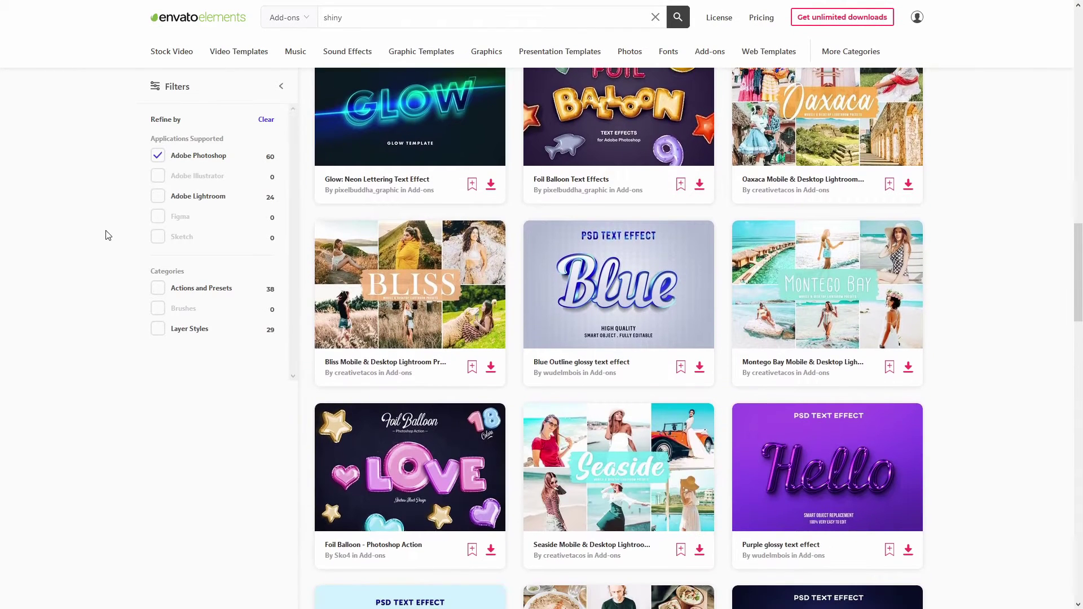
scroll(124, 296, down, 6)
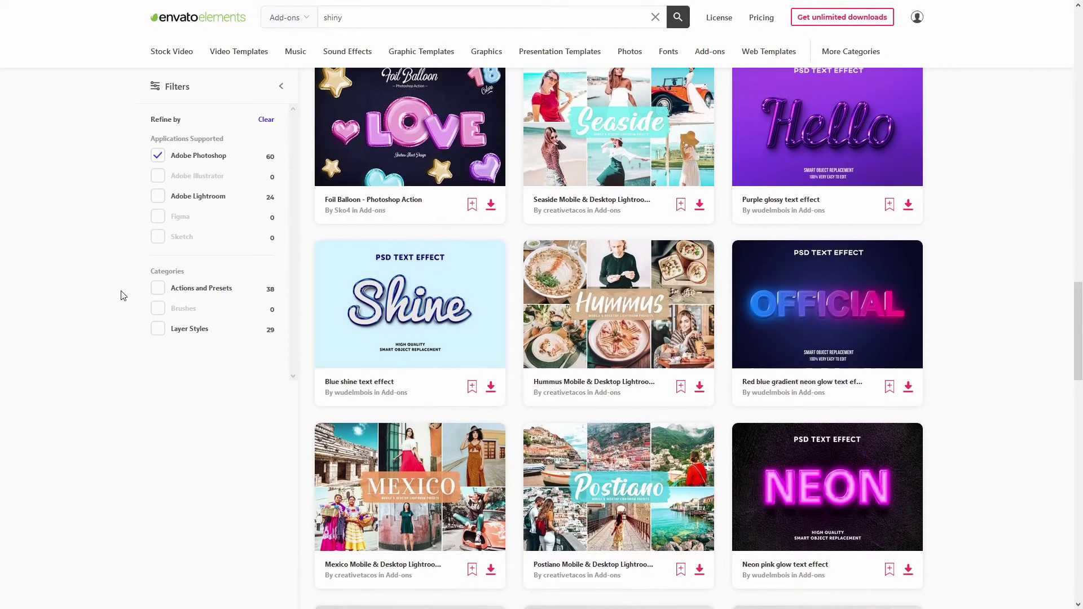
click(792, 148)
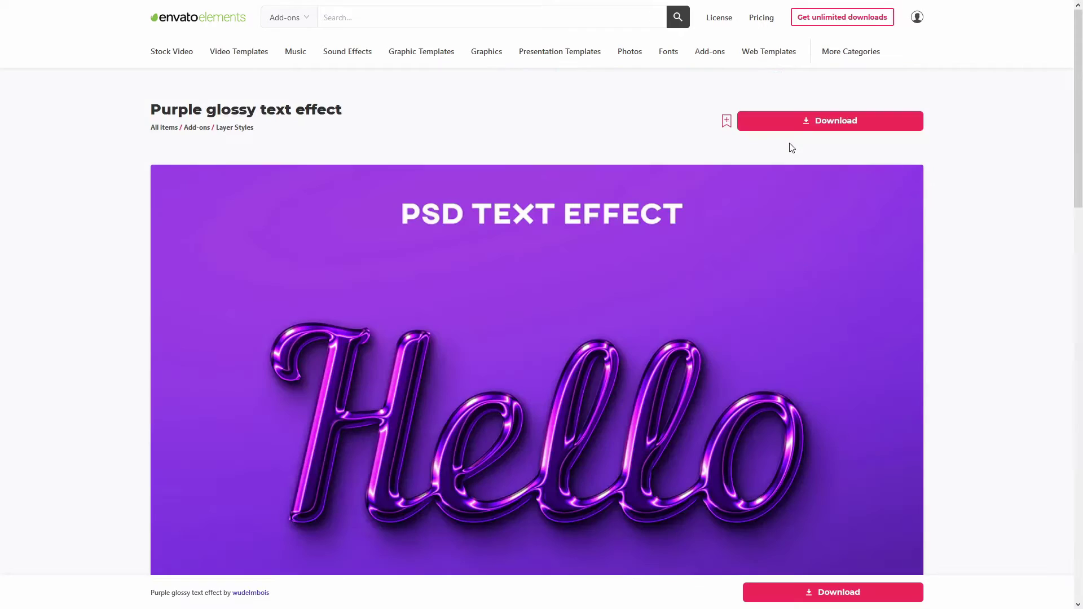
scroll(829, 169, down, 2)
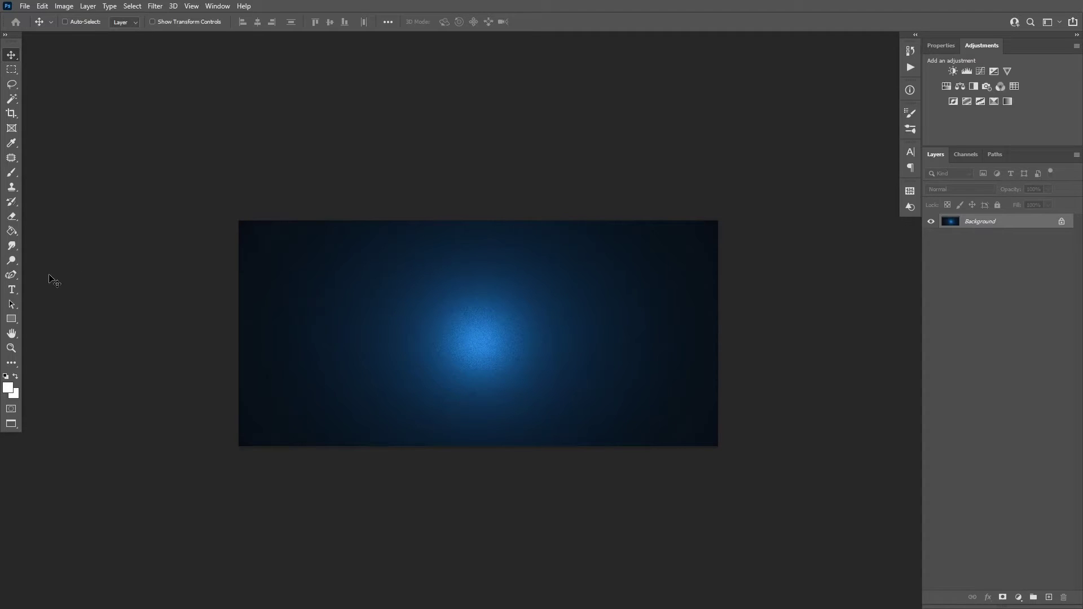
Add a Lobster 210 px text layer reading 'Shiny' on the canvas
click(18, 291)
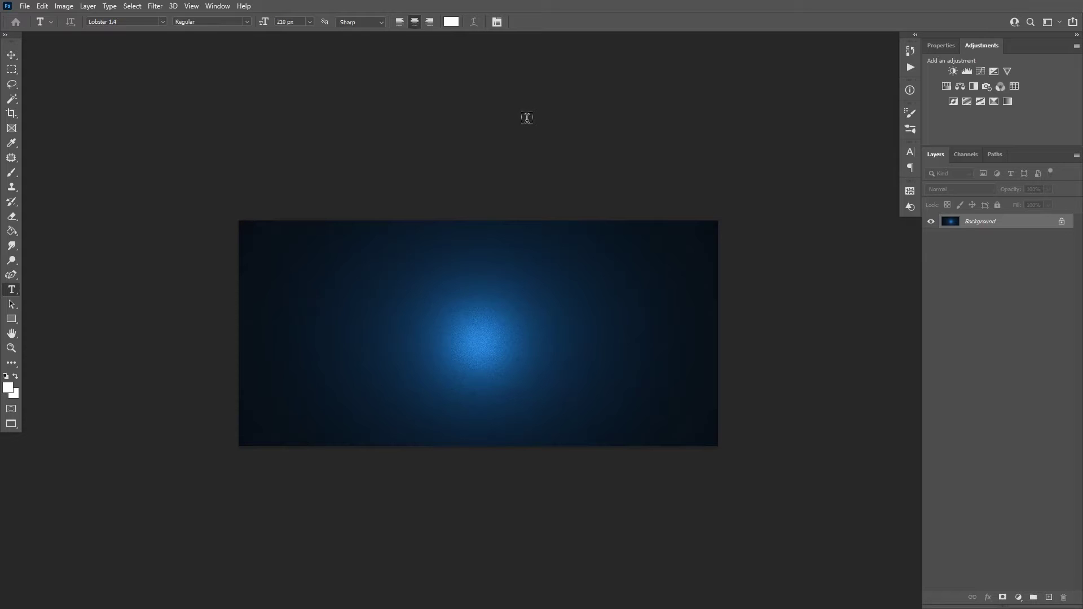
click(478, 358)
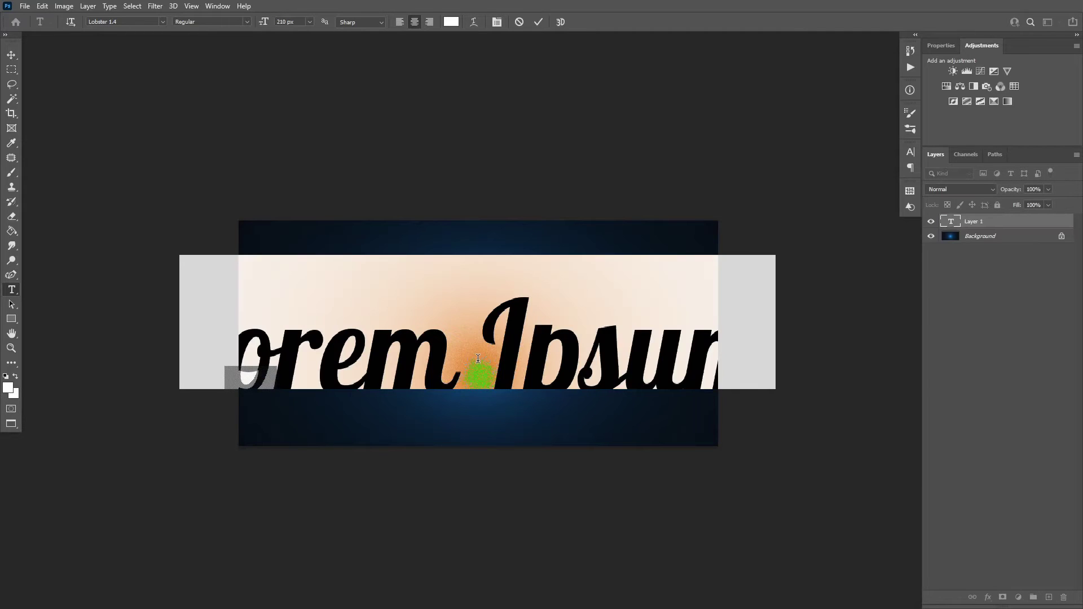
text(Shiny)
key(ctrl+Return)
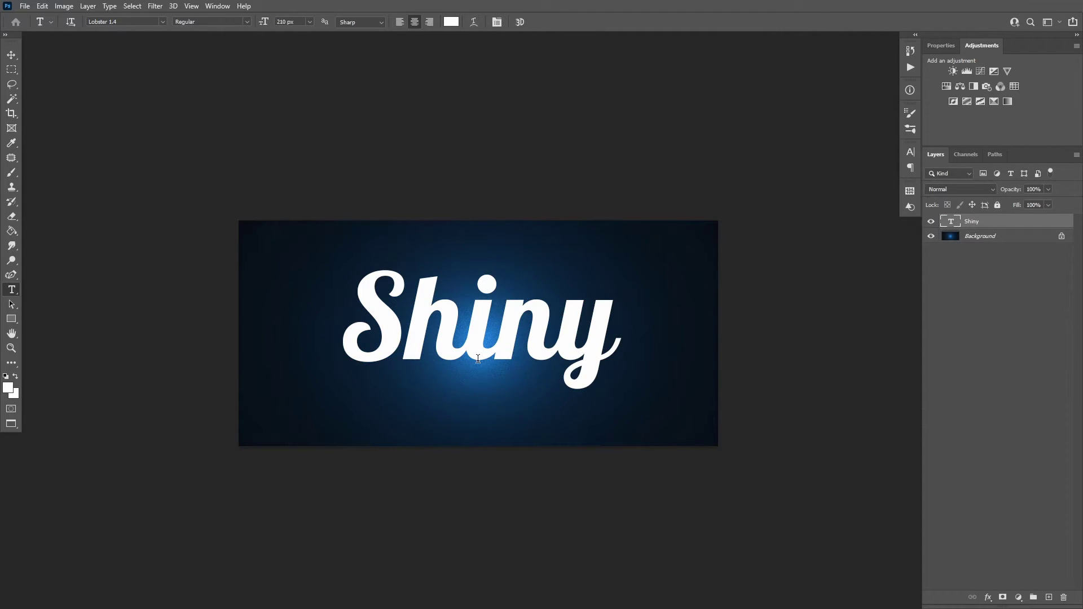
Centre the Shiny text horizontally and vertically on the canvas
key(v)
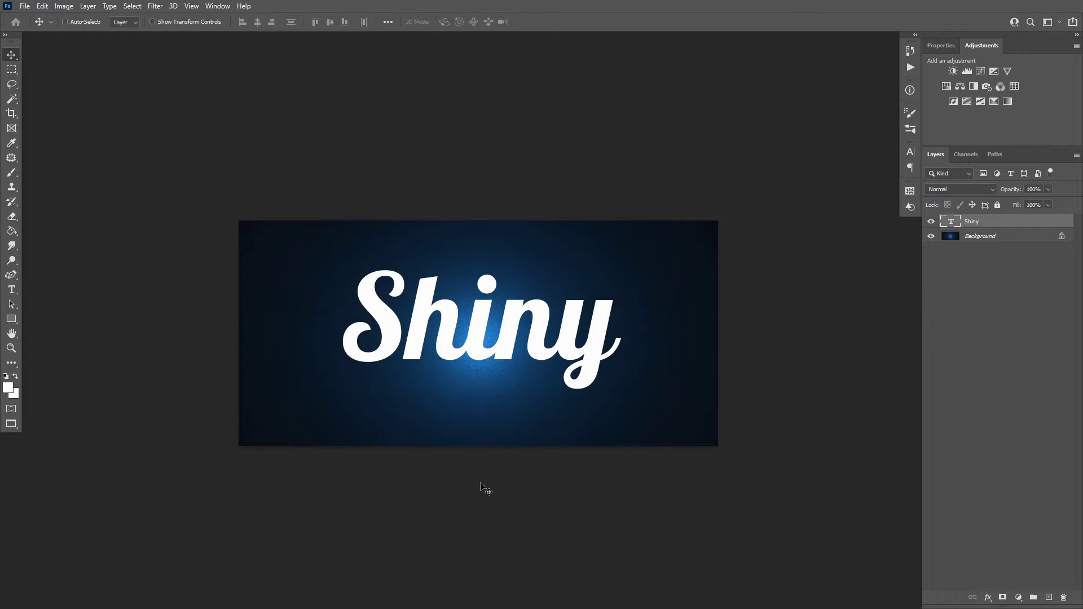
key(ctrl+a)
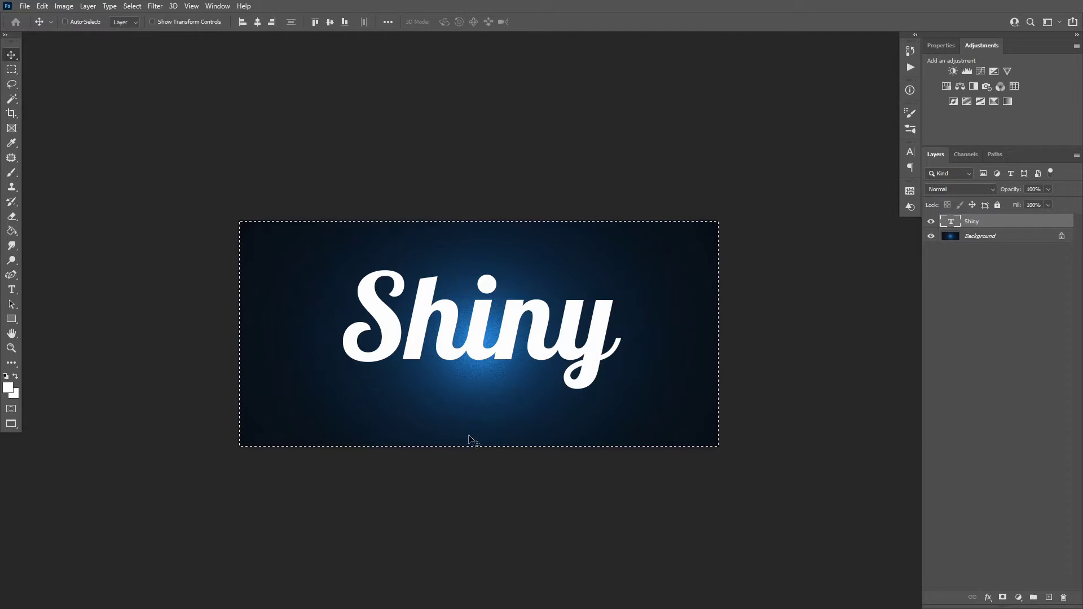
click(257, 22)
click(330, 23)
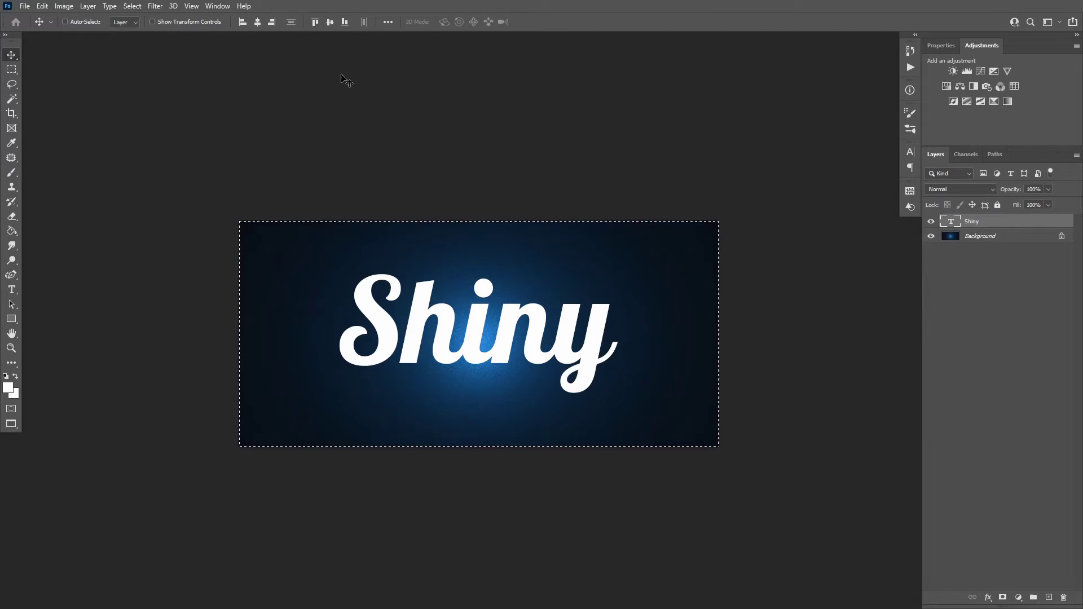
key(ctrl+d)
key(shift+Down)
key(shift+Down)
key(shift+Down)
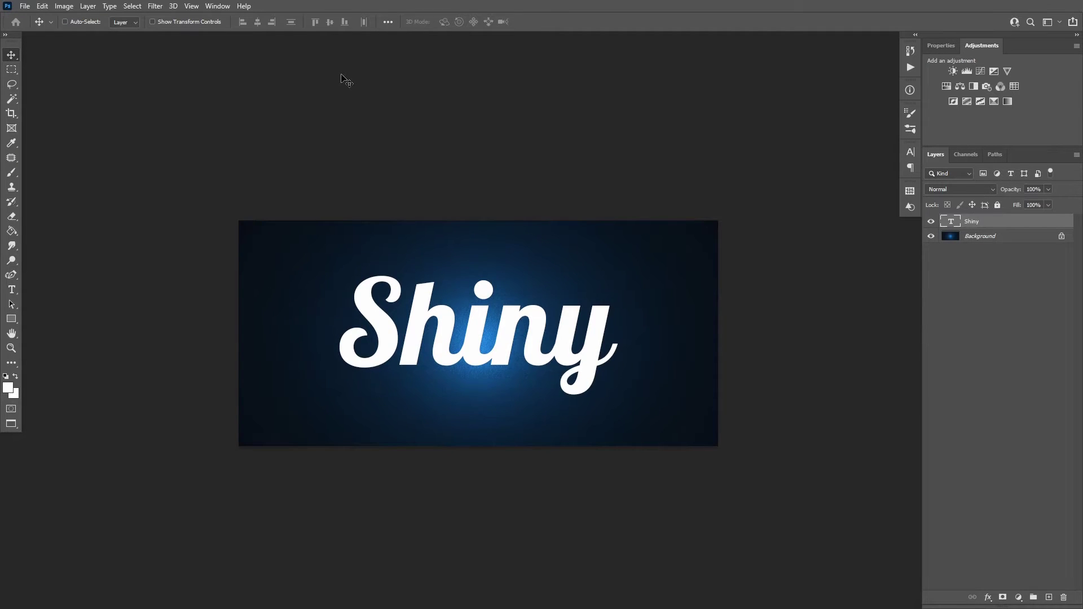
key(Up)
key(Up)
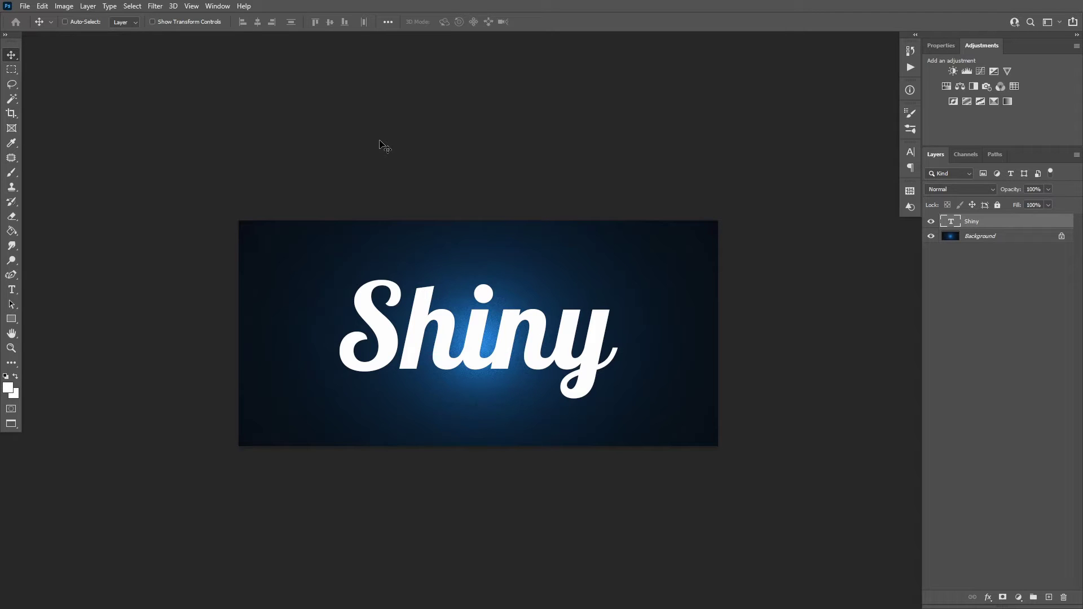
Enable a Normal, 100% opacity, Linear gradient overlay on the Shiny layer
double_click(991, 222)
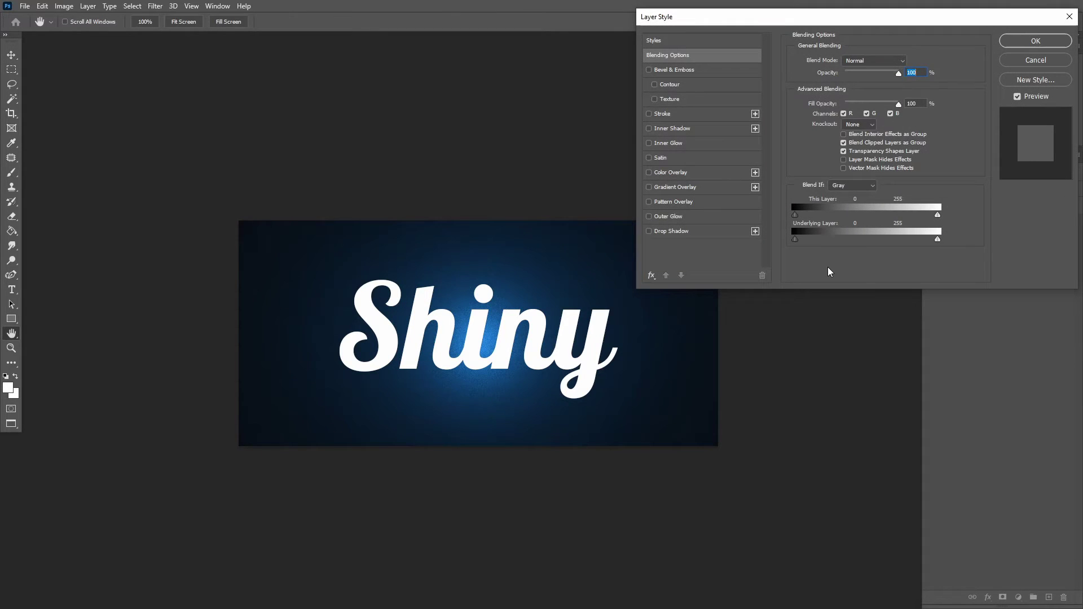
drag(679, 370, 549, 344)
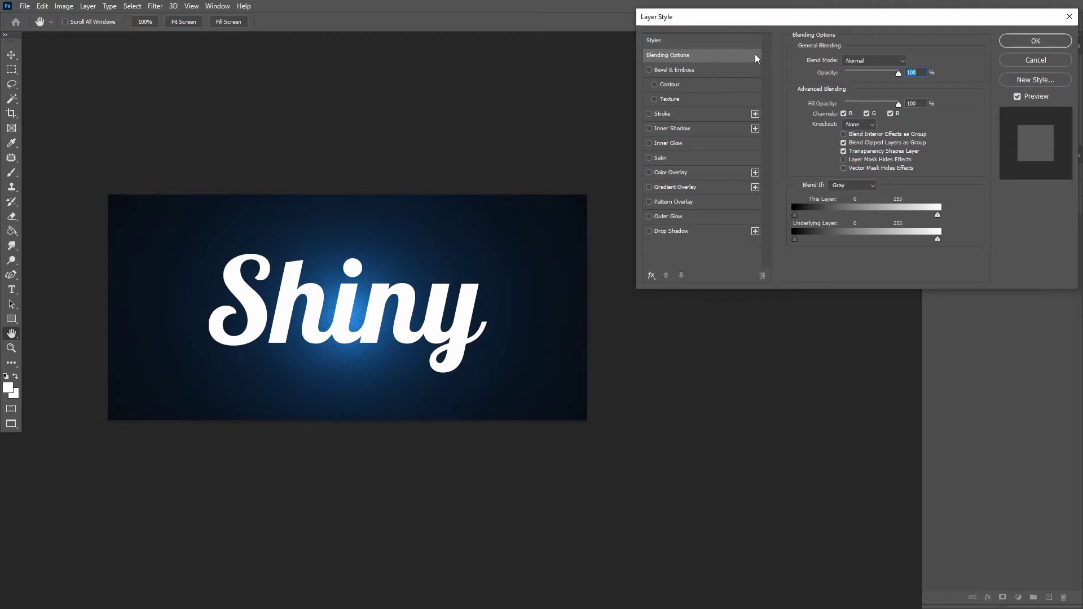
drag(765, 17, 730, 162)
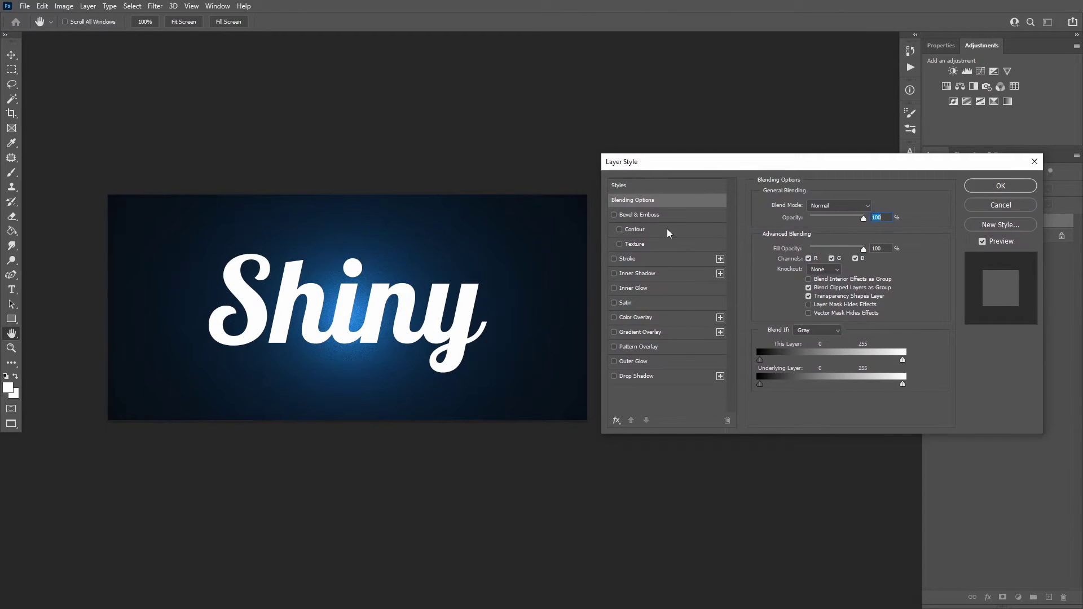
click(614, 333)
click(672, 339)
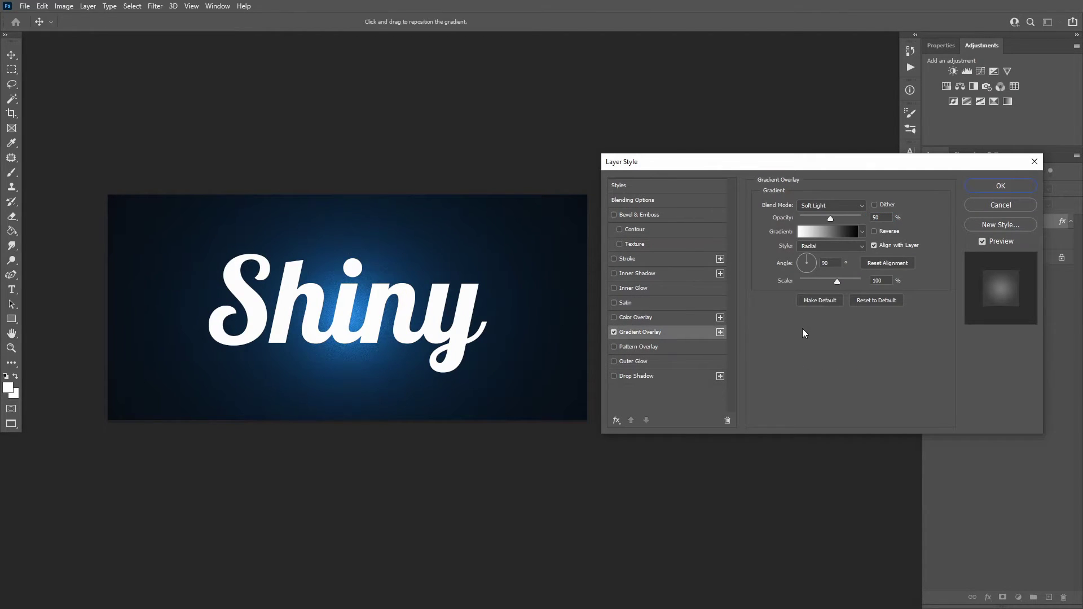
click(832, 205)
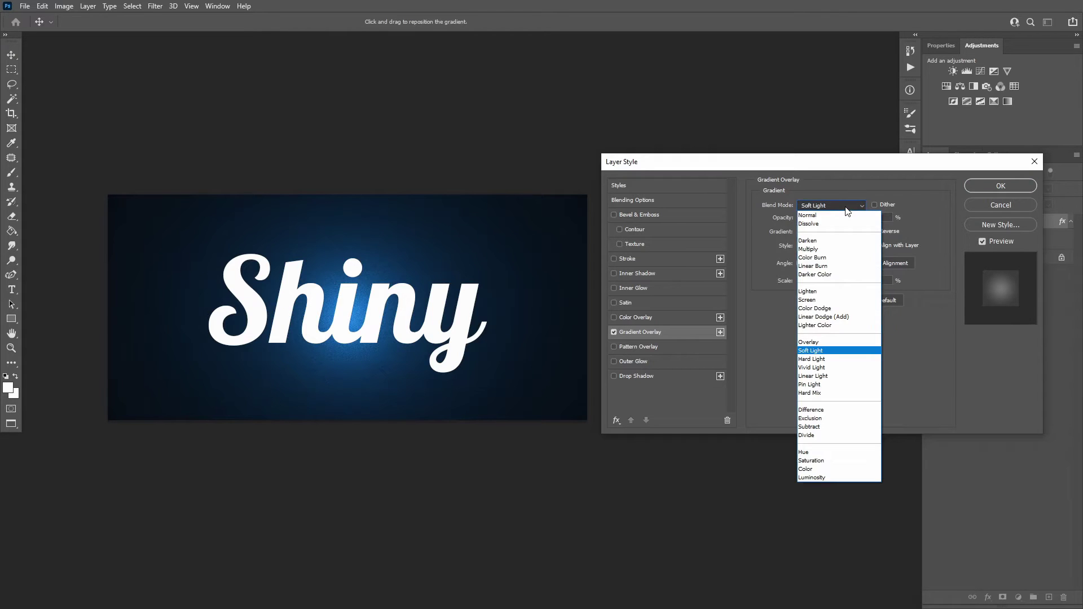
click(837, 211)
drag(831, 219, 861, 219)
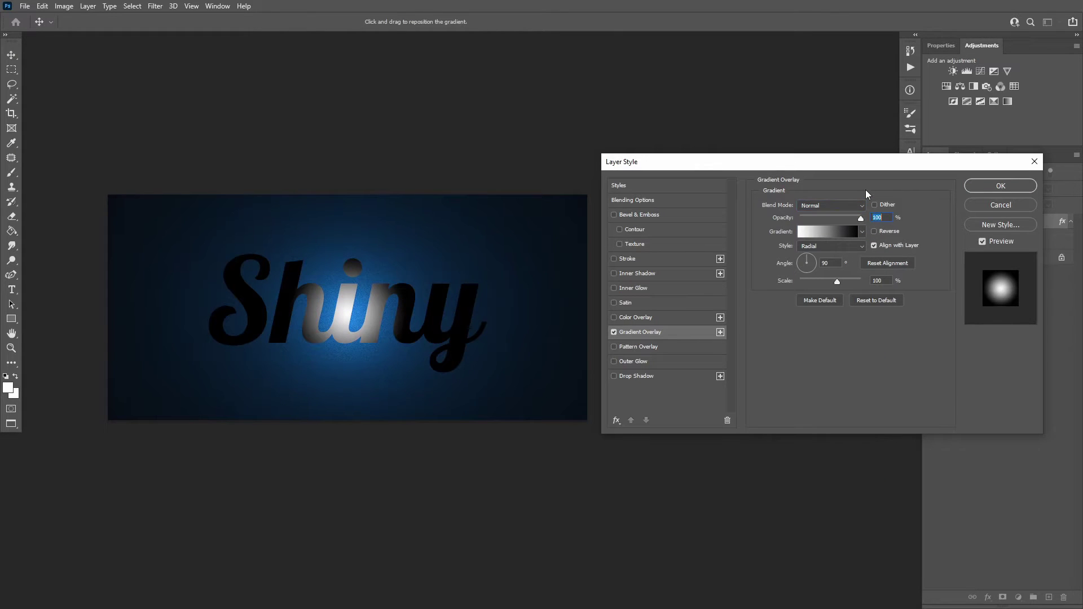
click(860, 248)
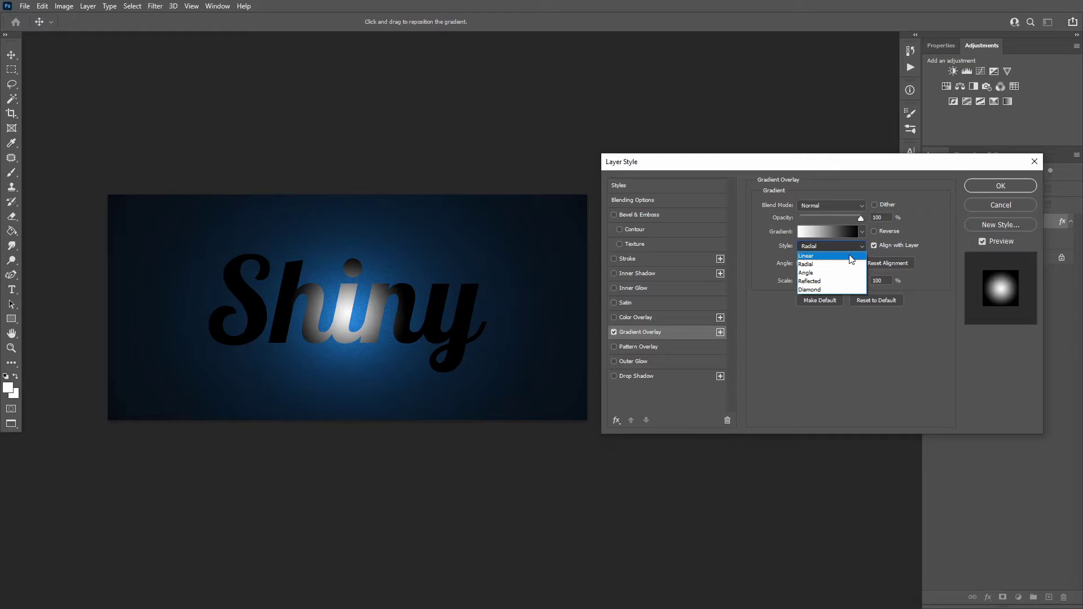
click(851, 259)
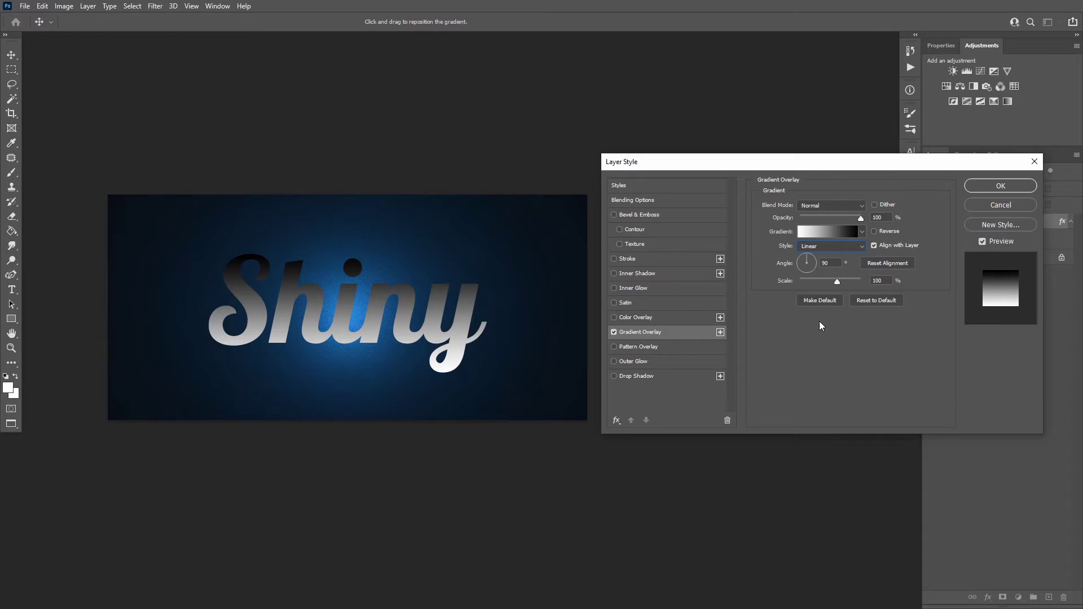
Set the overlay gradient stops to amber ffc107 and pale yellow f8e45c
click(827, 232)
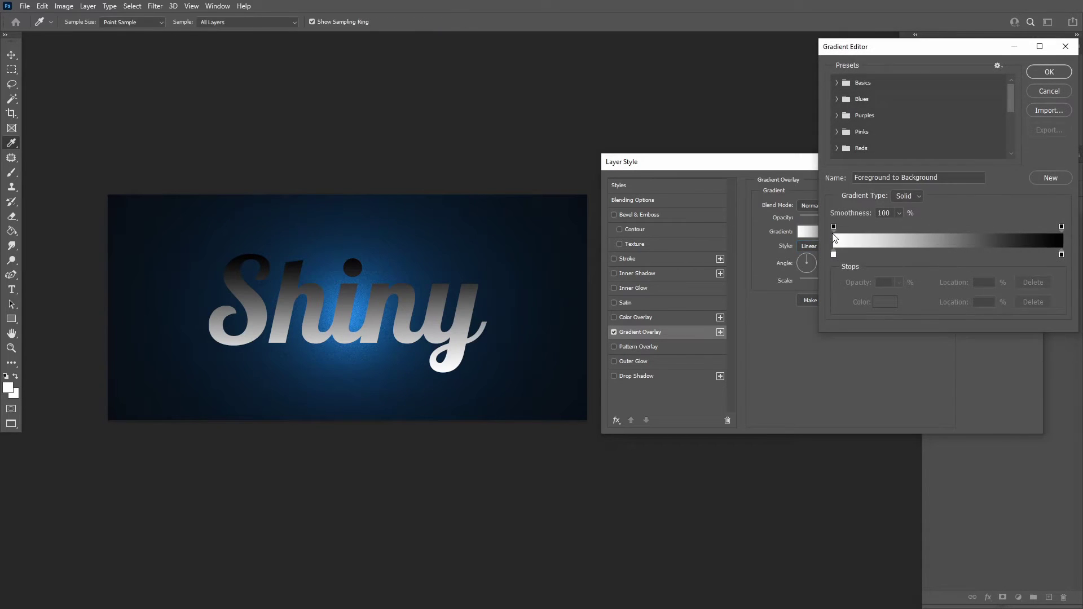
double_click(835, 256)
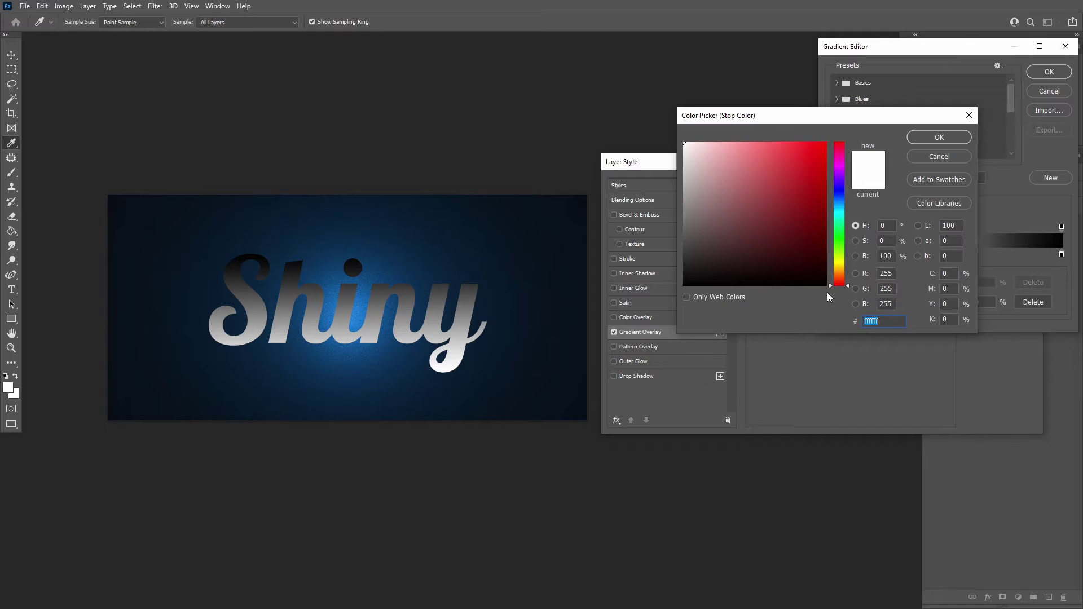
text(ffc107)
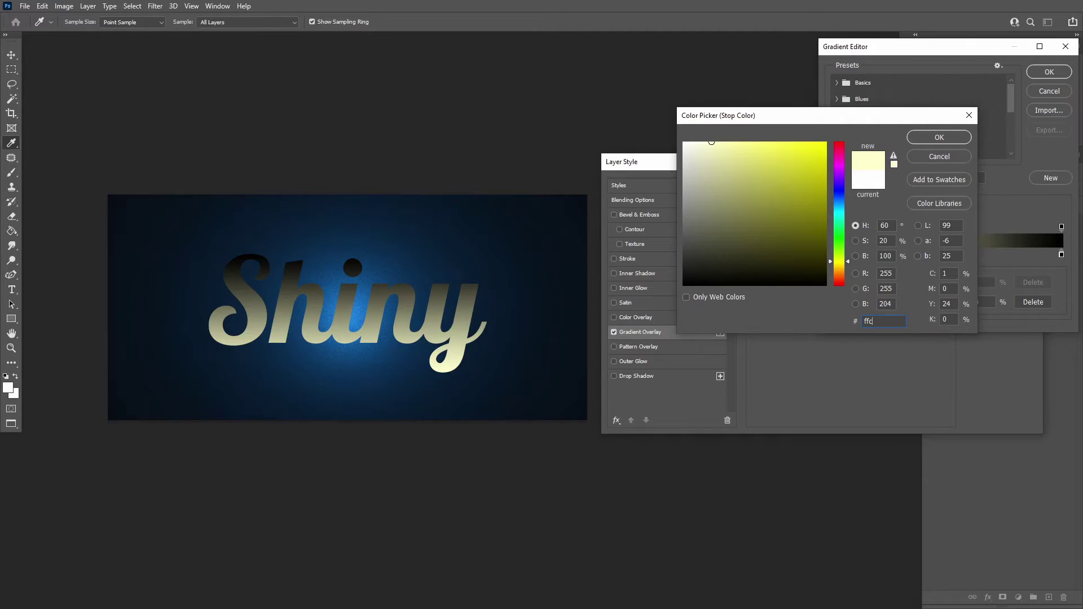
key(Return)
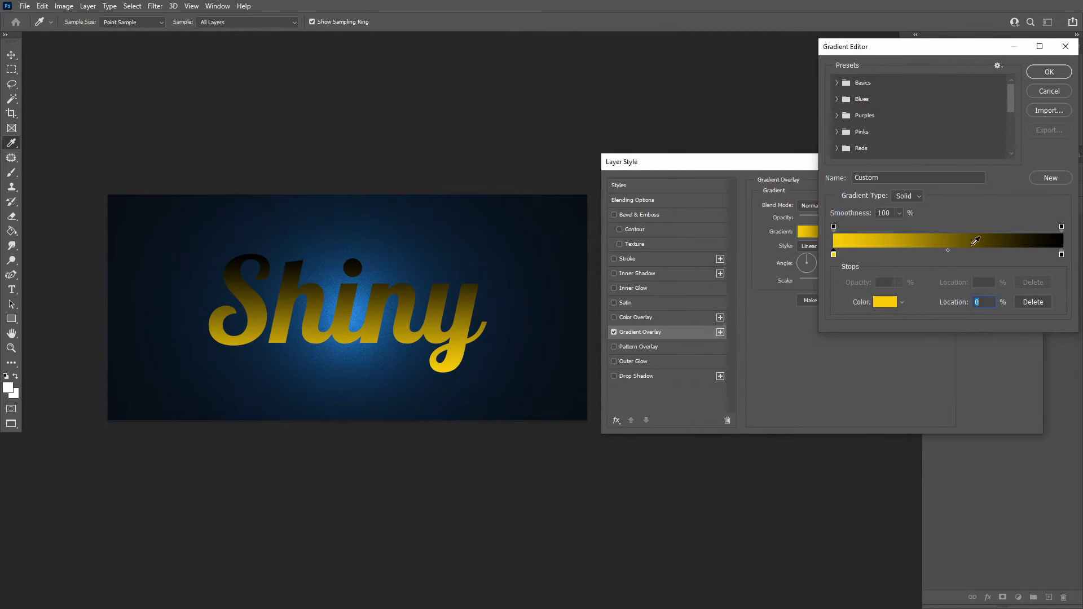
double_click(1062, 254)
text(f)
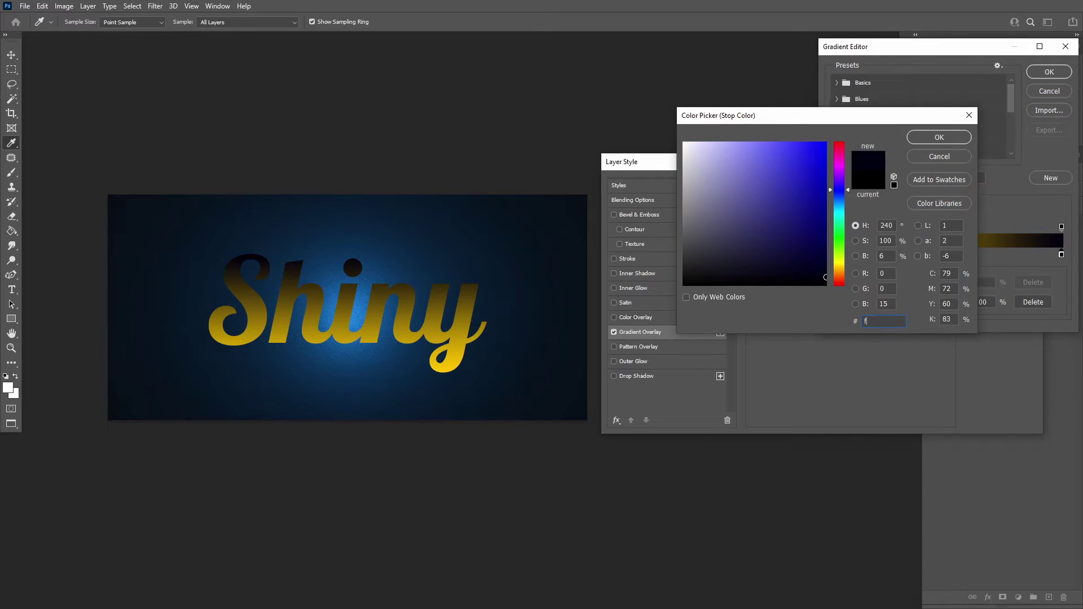
text(8e45c)
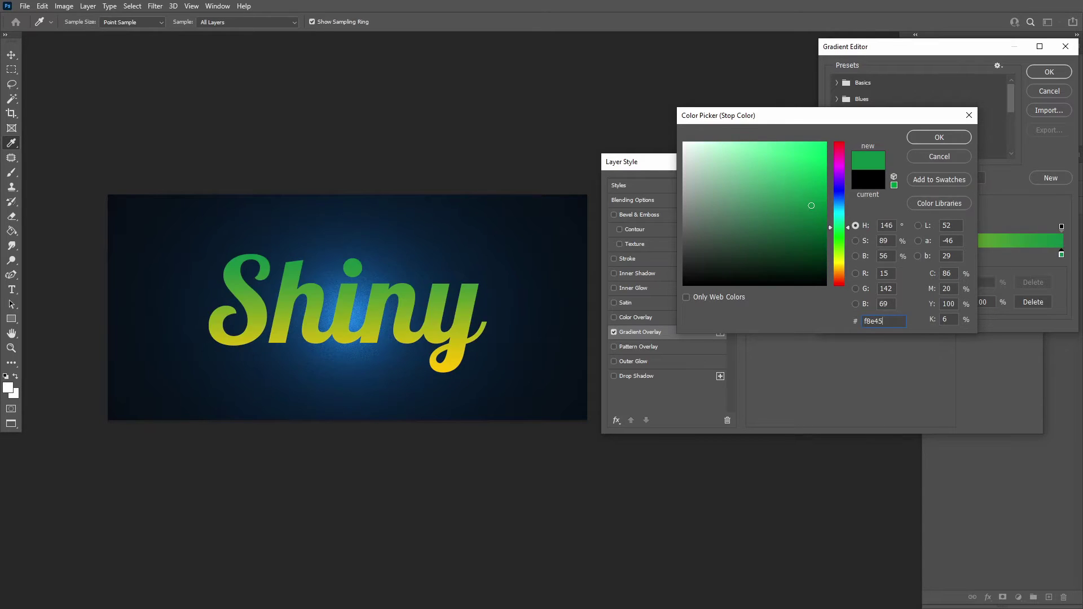
click(947, 138)
click(1049, 72)
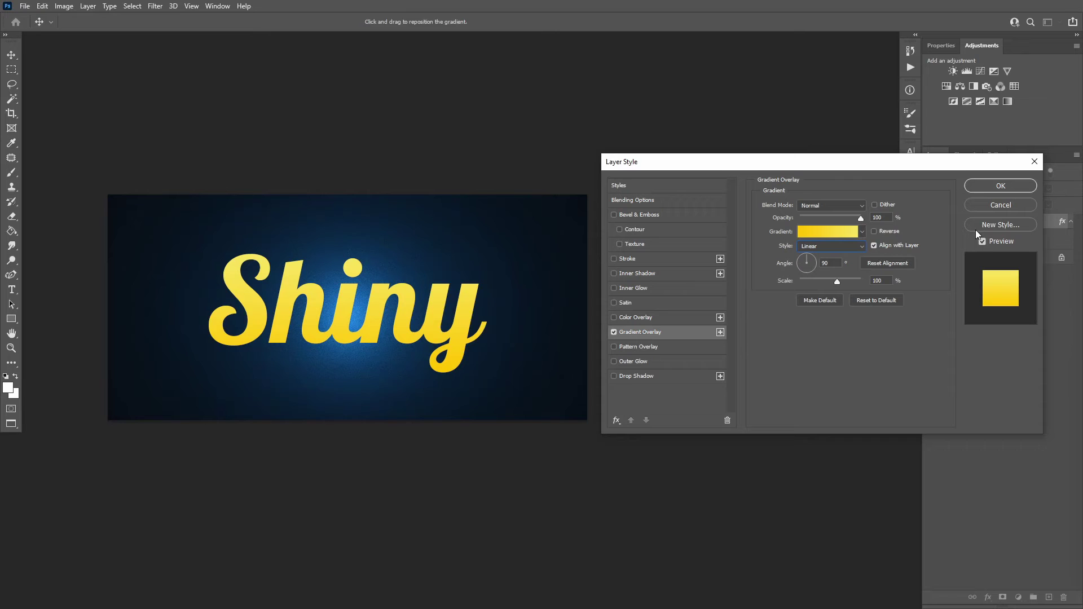
Add an Emboss bevel with 286% depth, size 10, local angle 96 and altitude 16
click(667, 215)
click(817, 207)
click(817, 232)
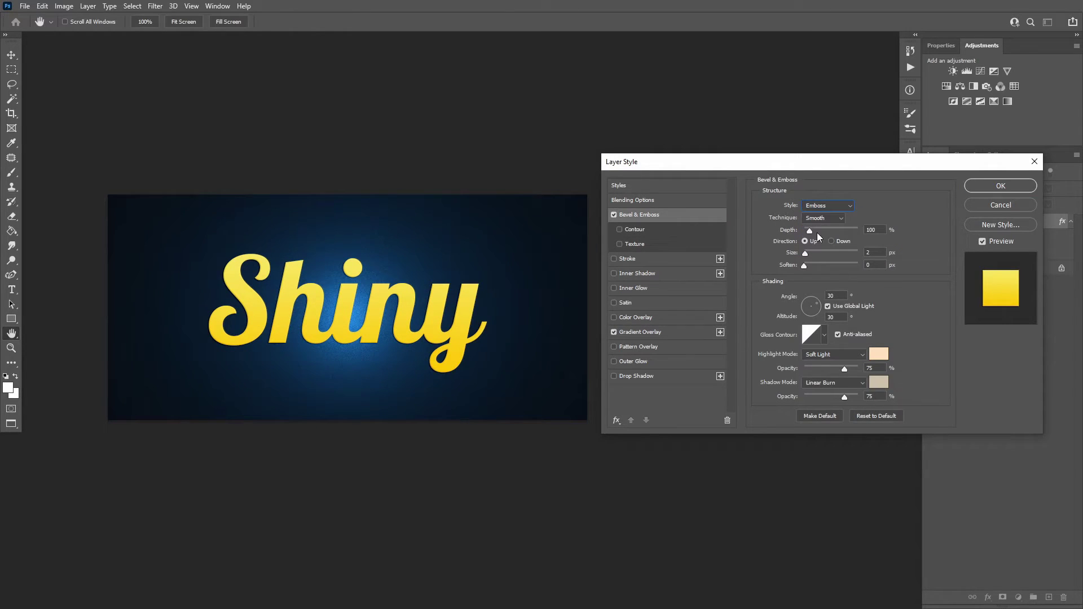
drag(873, 226, 879, 204)
text(10)
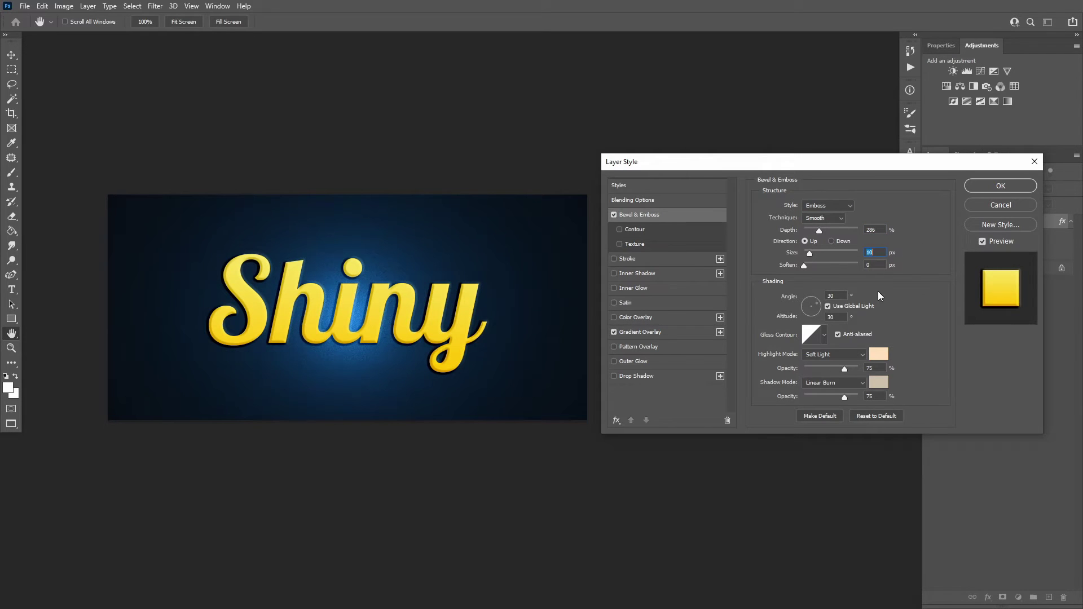
click(828, 306)
double_click(831, 295)
text(96)
double_click(830, 317)
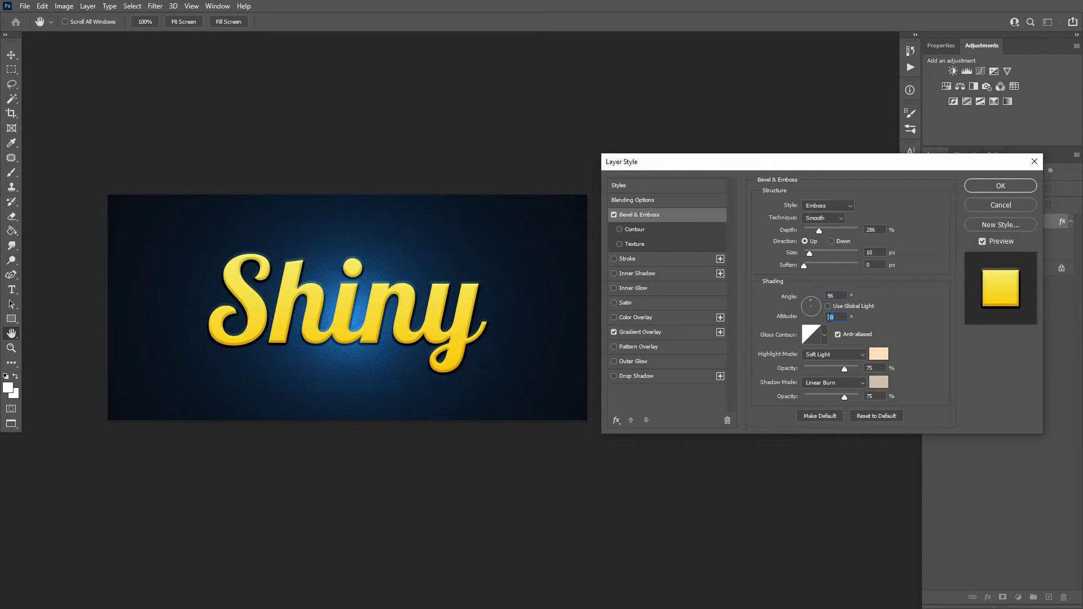
text(16)
Set the bevel highlight to Screen mode, colour fff59d, opacity 67%
click(834, 354)
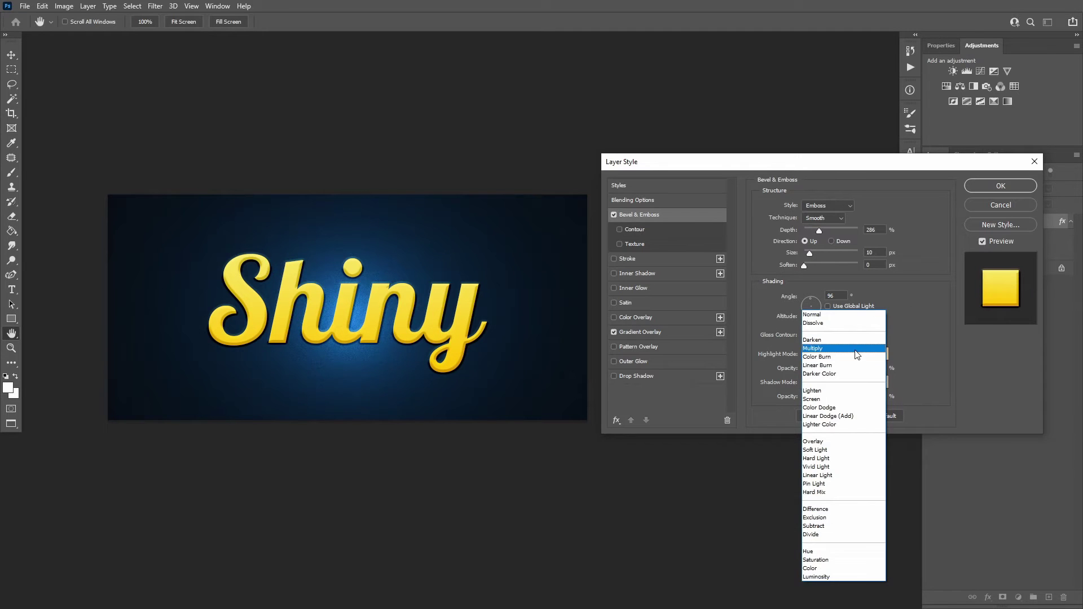
click(824, 395)
click(881, 354)
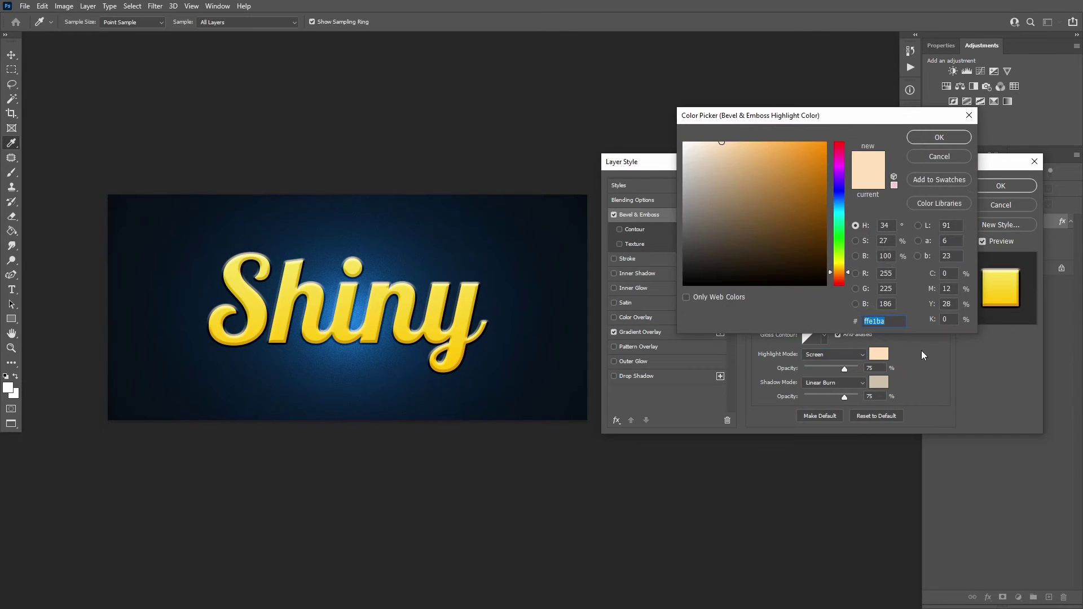
text(fff59d)
key(Return)
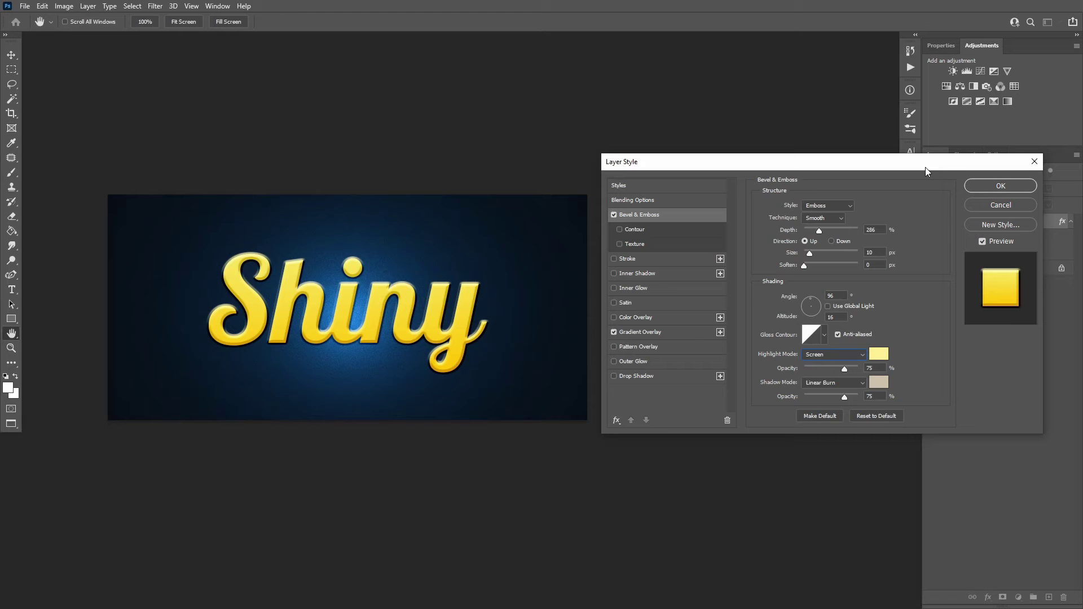
double_click(871, 368)
text(67)
Set the bevel shadow to Normal mode, colour 190a20, opacity 9%
click(834, 382)
click(819, 314)
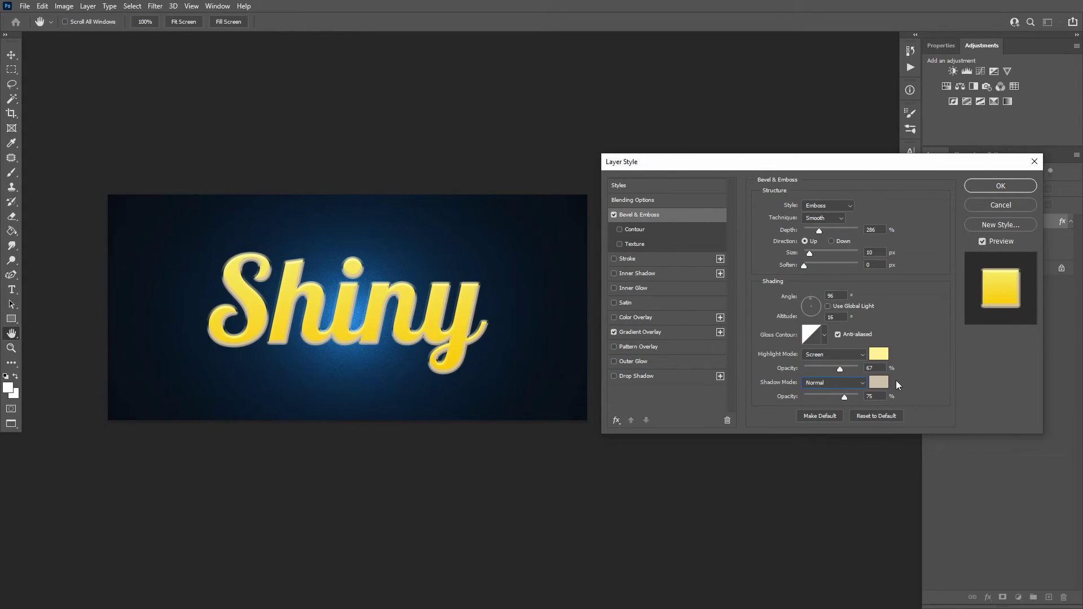
click(878, 383)
text(190a20)
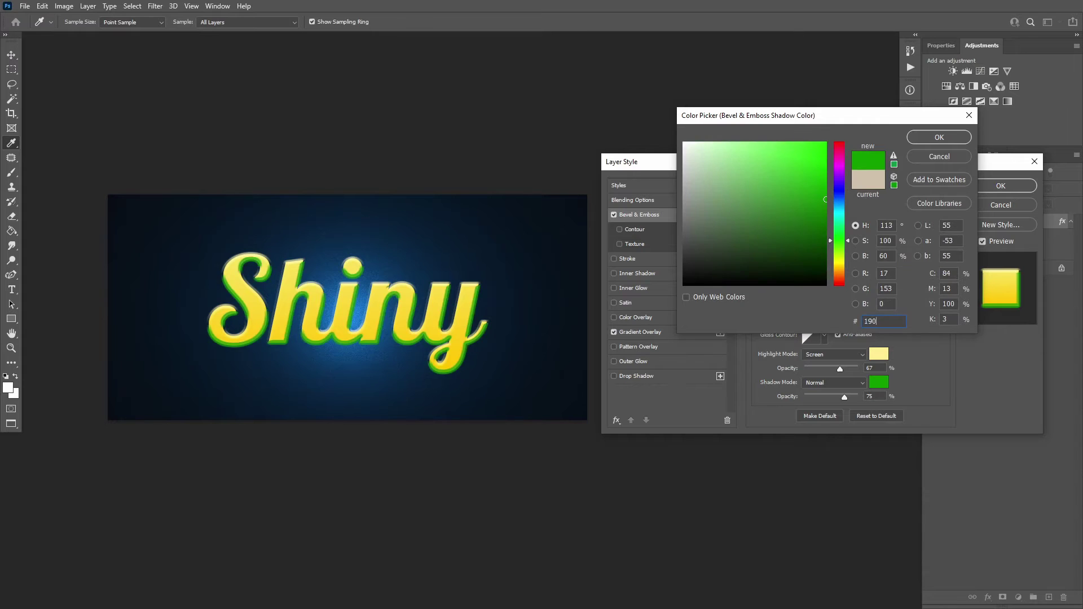
click(940, 137)
key(Tab)
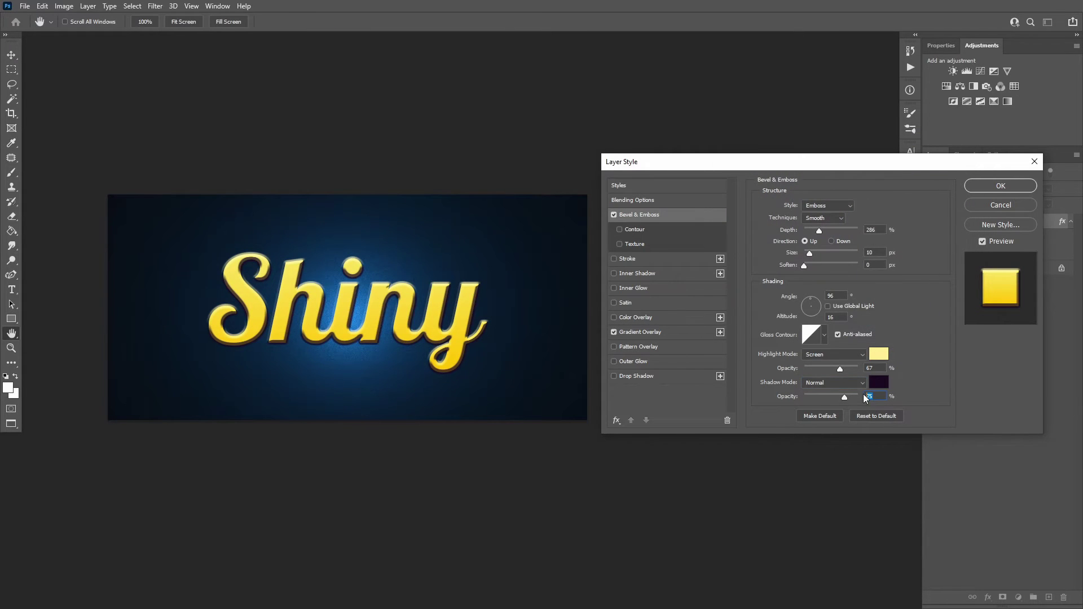
text(9)
Load Shiny Contour.shc and apply its icicle contour as the gloss contour
click(823, 335)
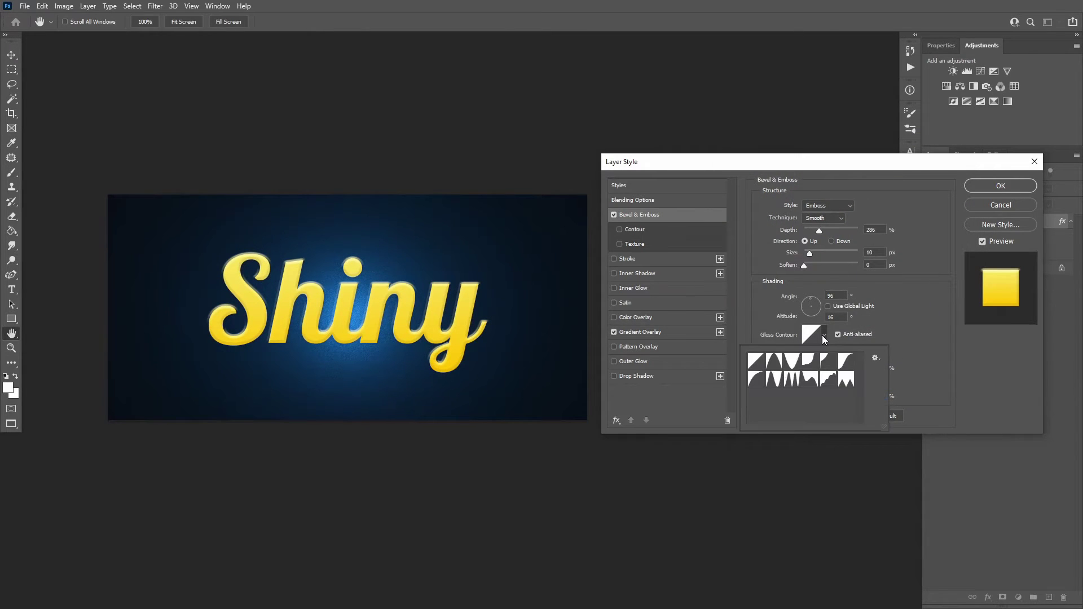
click(875, 357)
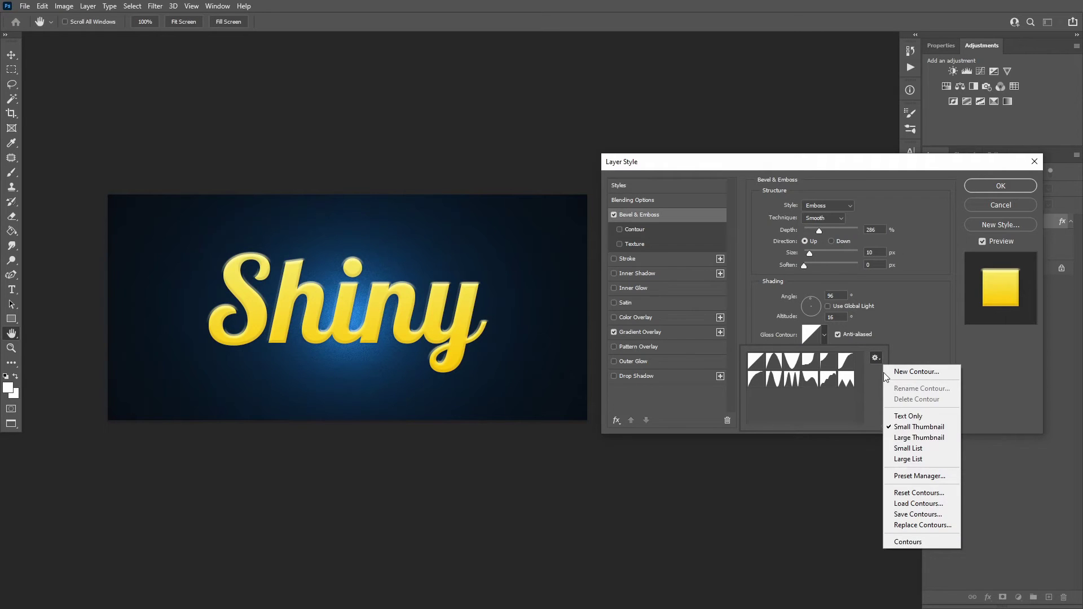
click(918, 503)
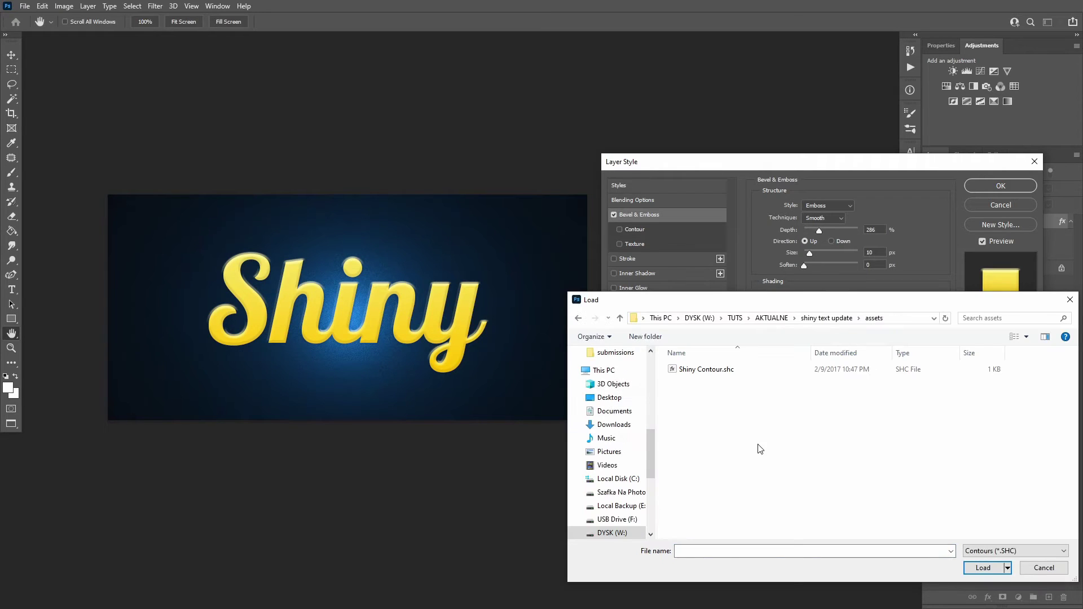
double_click(707, 370)
click(756, 397)
click(908, 330)
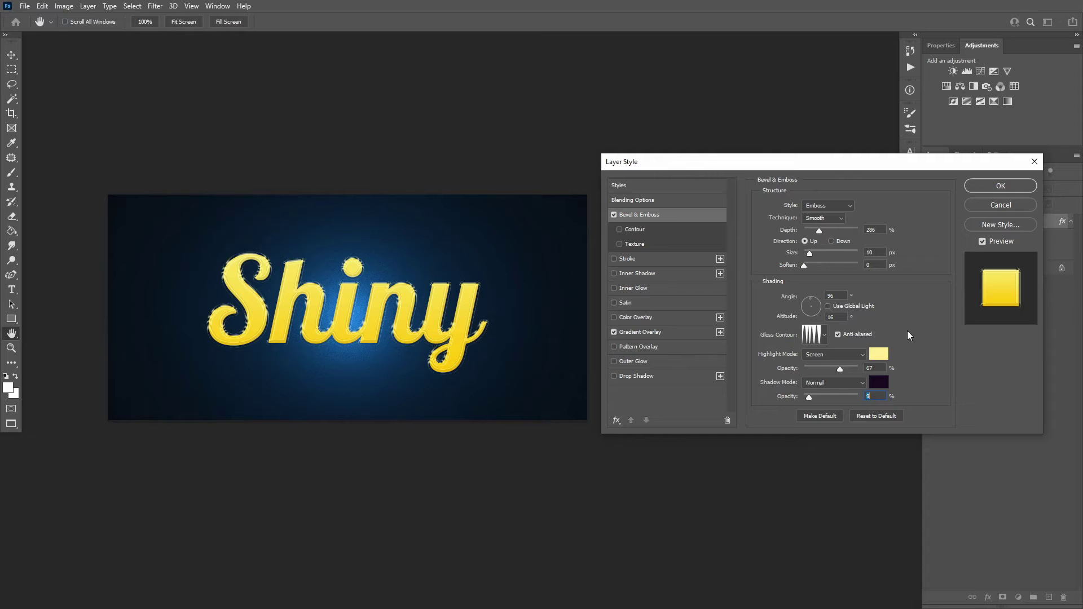
Add a 4 px stroke coloured 7a3aa8 around the Shiny text
click(619, 258)
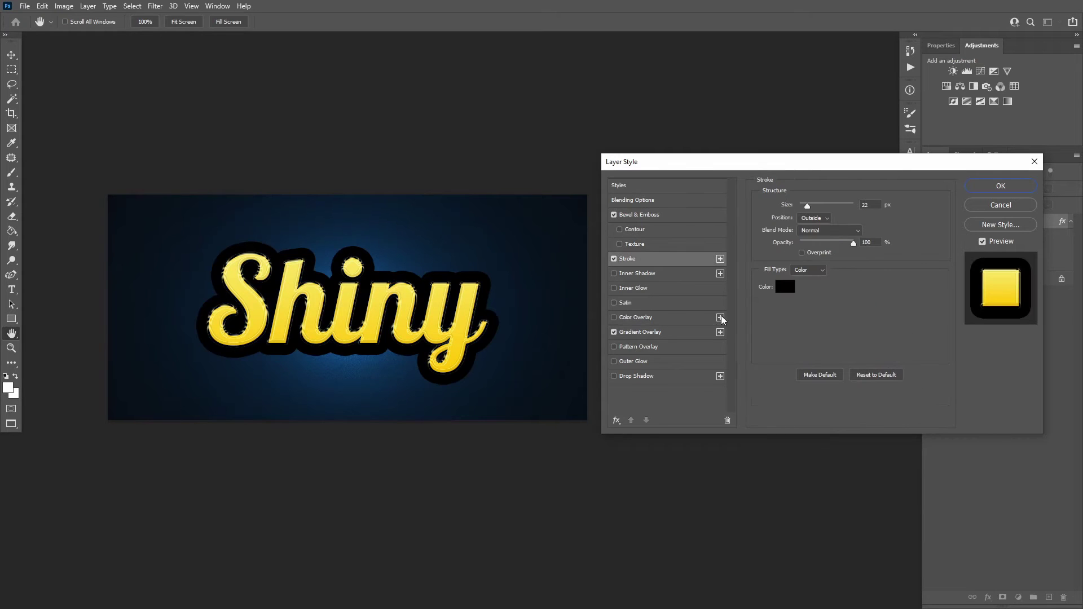
text(4)
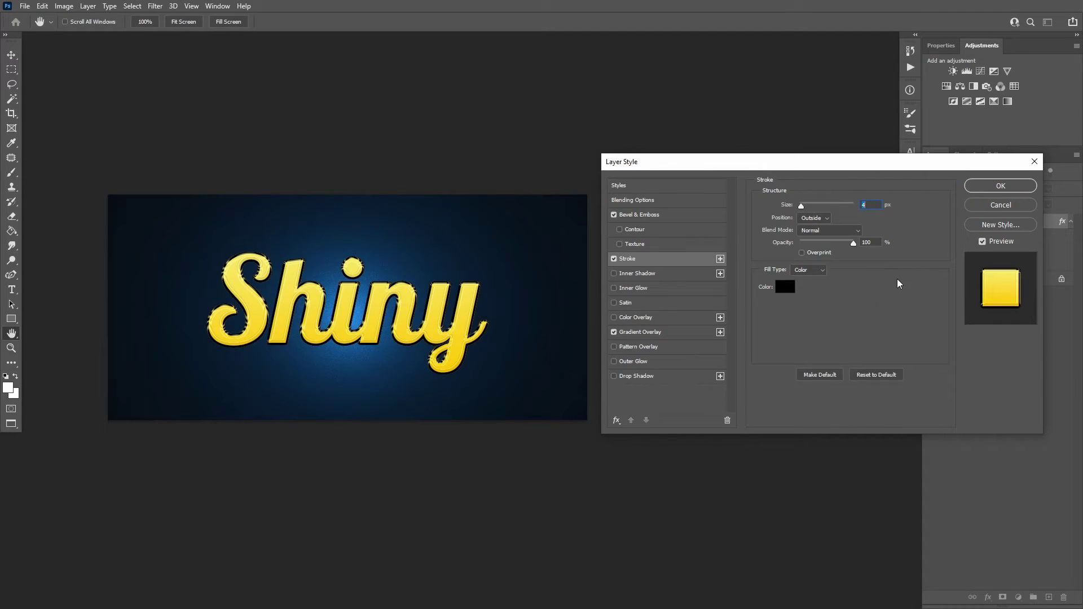
click(785, 287)
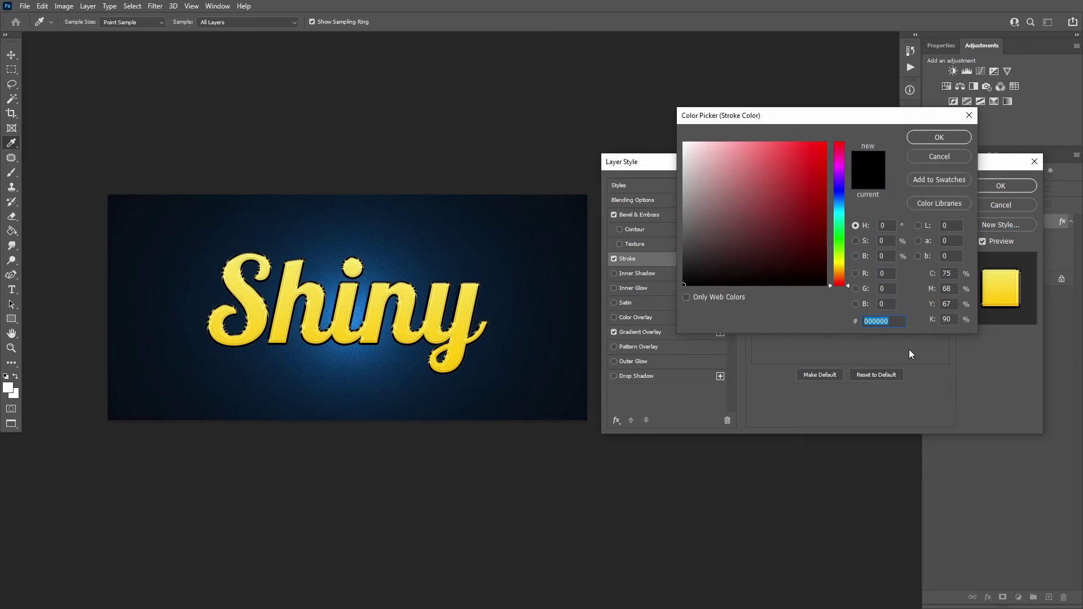
text(7a3aa8)
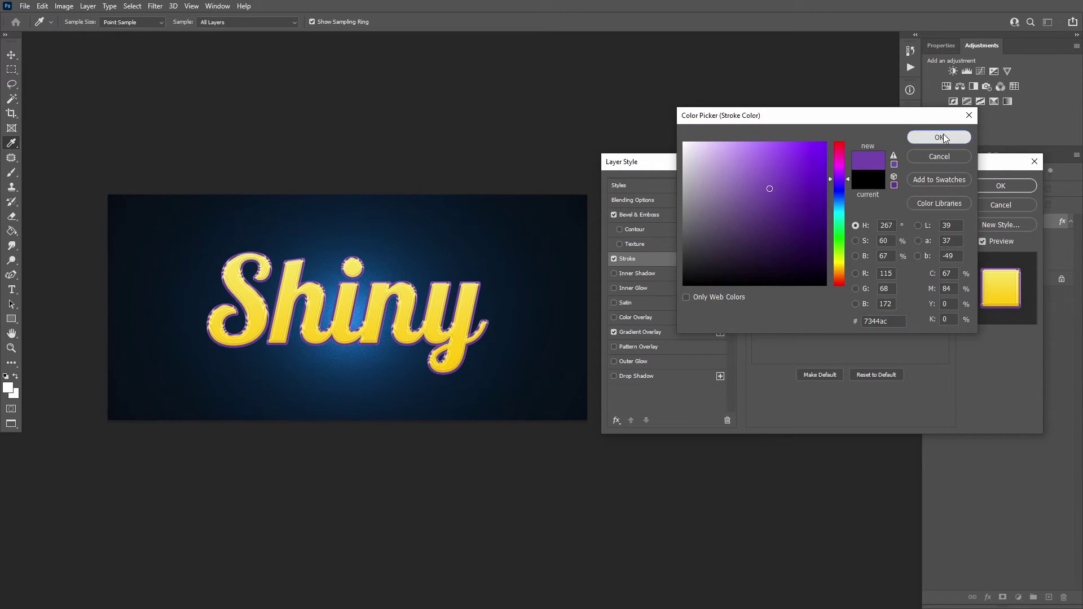
key(Return)
Add a Normal-mode drop shadow coloured 9900ff
click(655, 377)
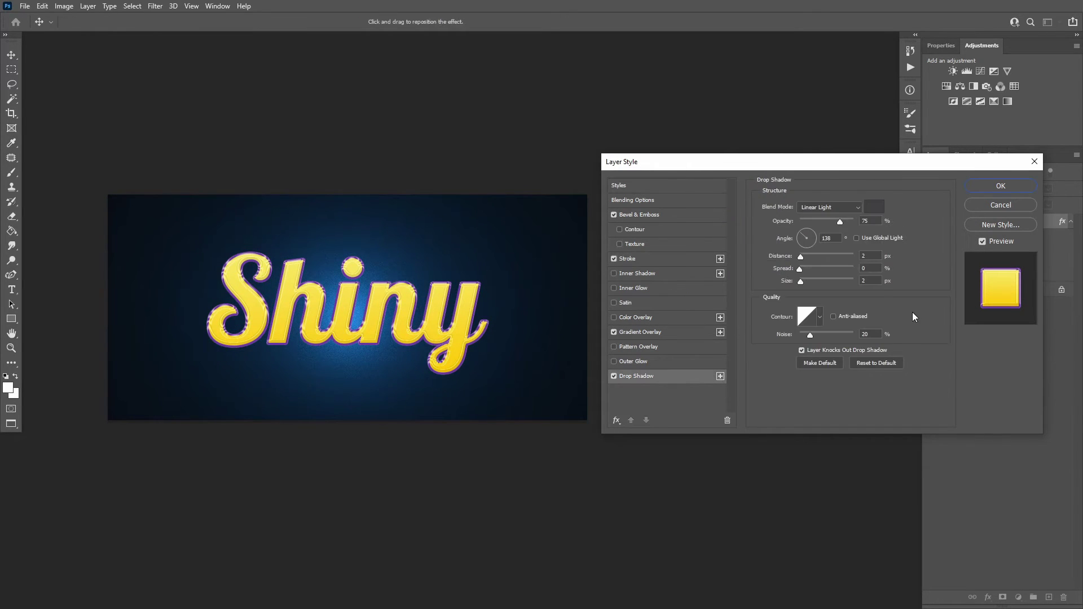
click(829, 207)
click(875, 206)
text(9900ff)
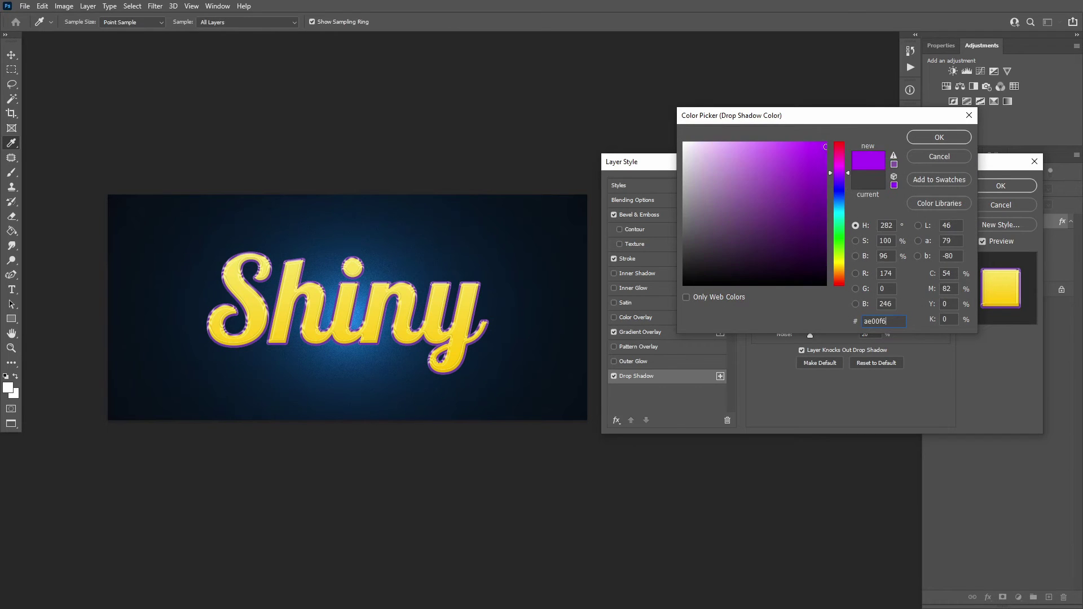
key(Return)
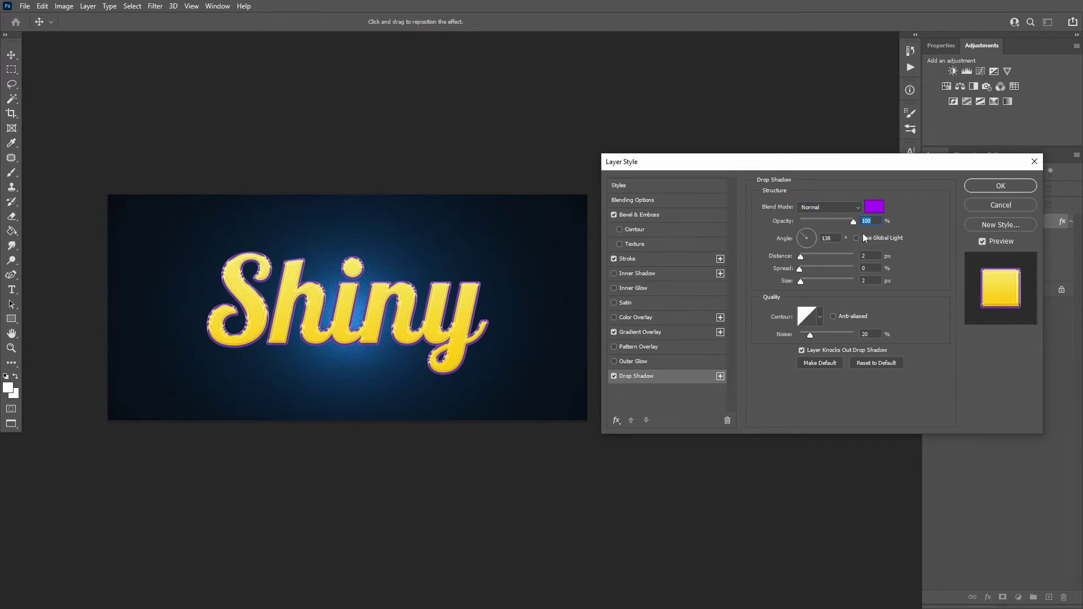
Set the drop shadow to 120° angle, 100 spread, size 5, noise 0, and apply the style
key(Tab)
text(120)
text(5)
key(Tab)
text(100)
key(Tab)
text(5)
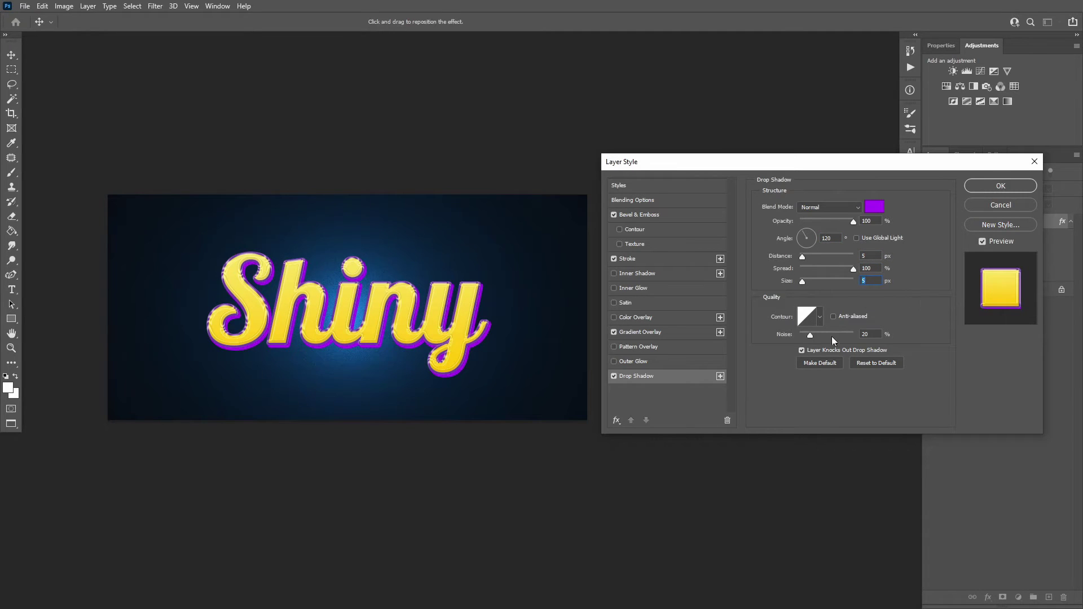
key(Tab)
text(0)
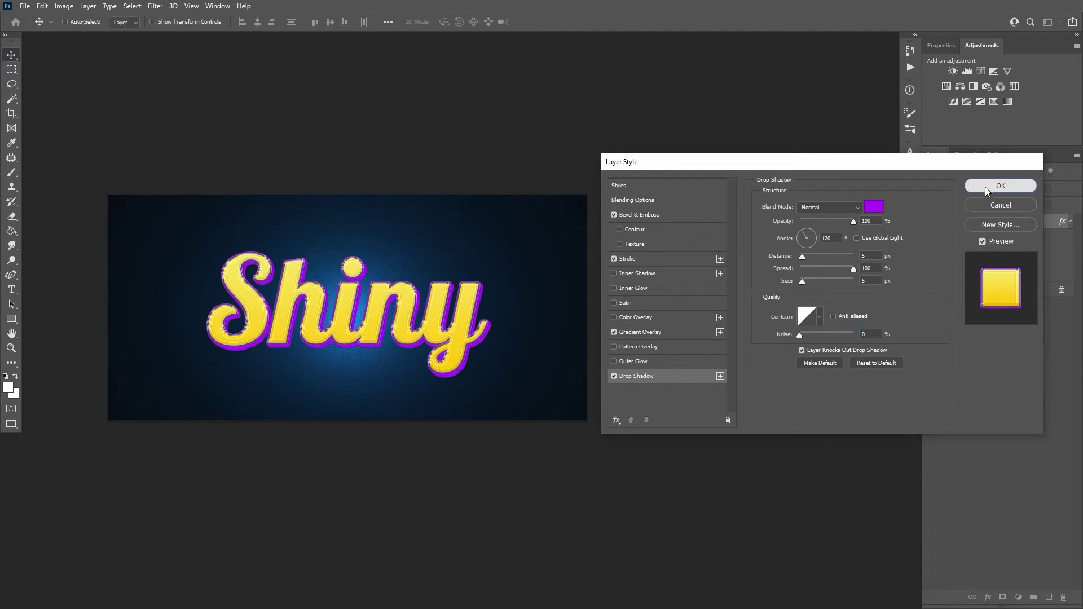
click(986, 187)
Duplicate the Shiny text layer and rename the copy to 'Shiny TOP'
click(1071, 222)
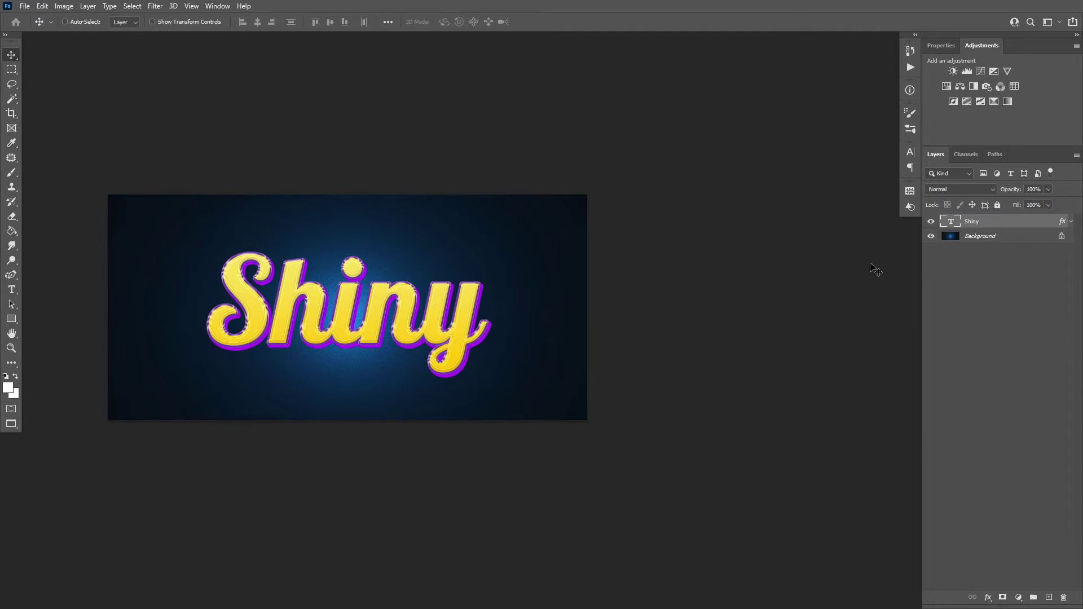
key(ctrl+j)
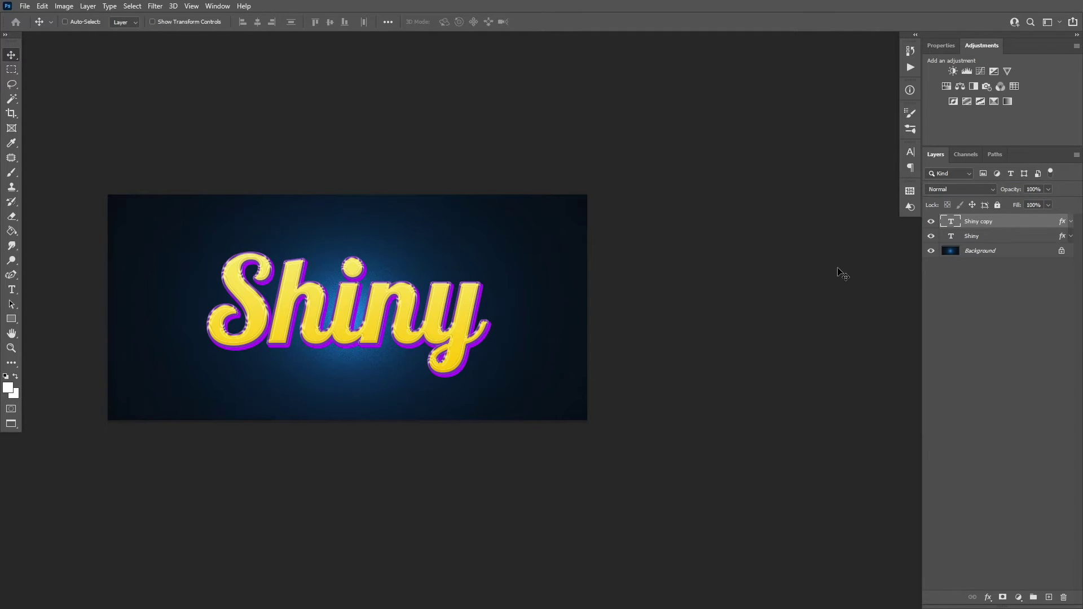
double_click(981, 222)
double_click(986, 221)
text(TOP)
key(Return)
Clear Shiny TOP's layer style and set its fill to 0%
right_click(1002, 224)
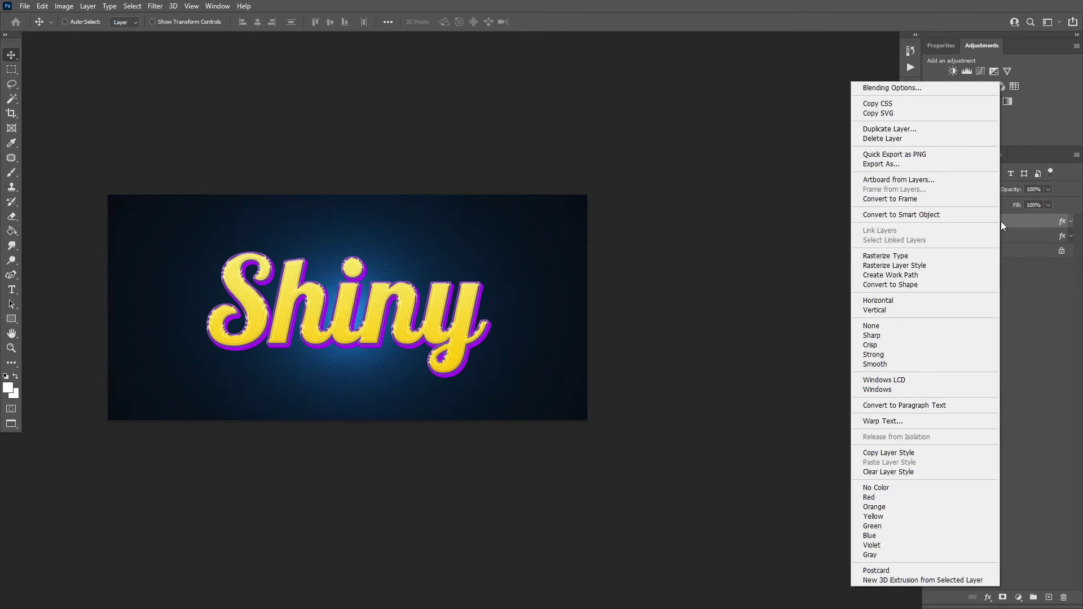
click(910, 474)
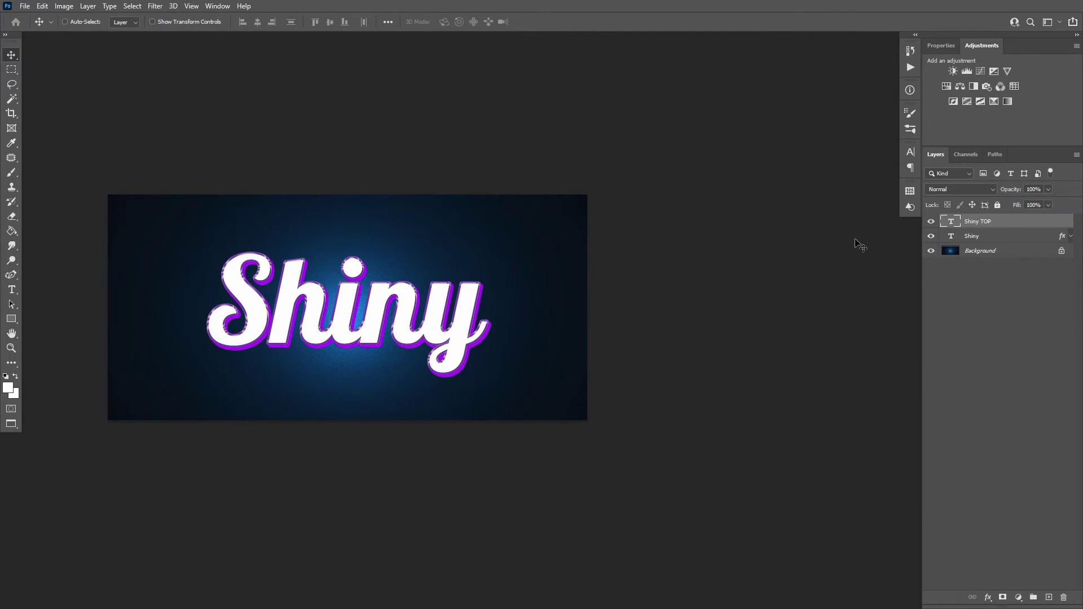
click(1048, 206)
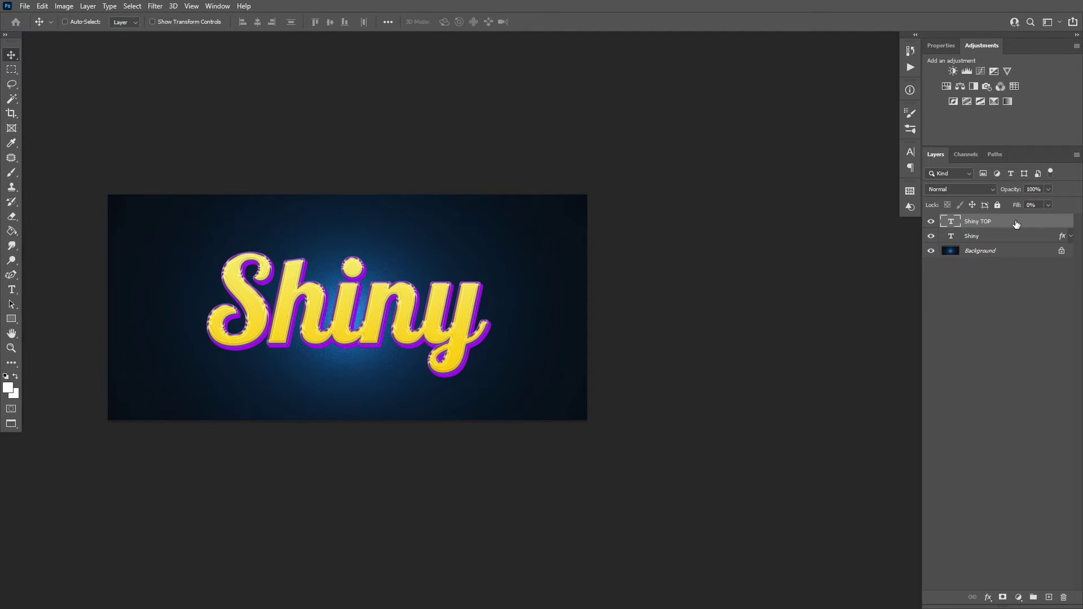
Give Shiny TOP an Inner Bevel with 551% depth, size 16 and icicle gloss contour
double_click(1014, 226)
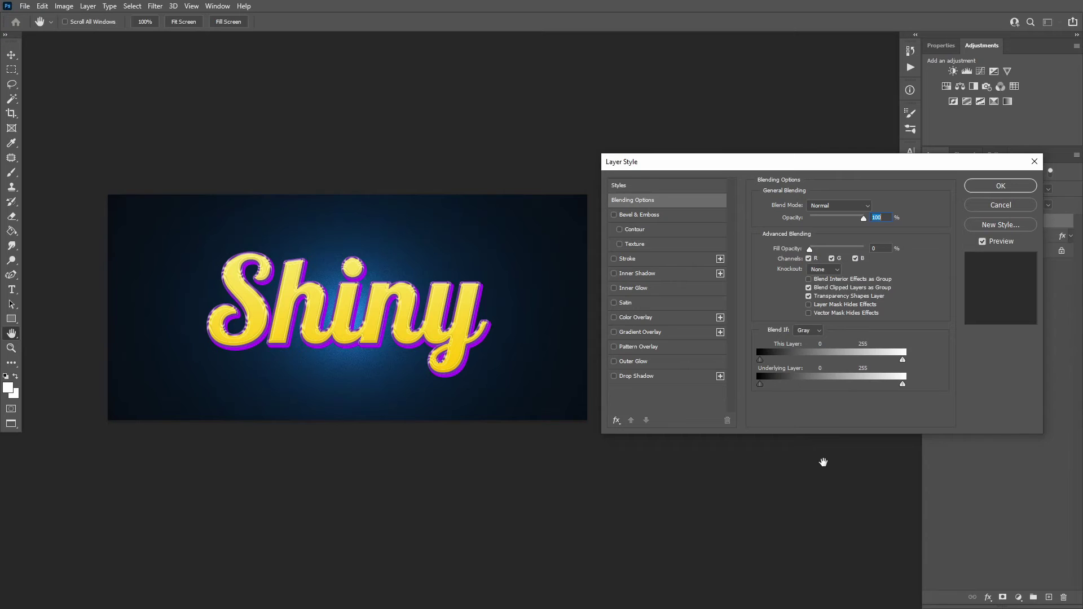
click(649, 216)
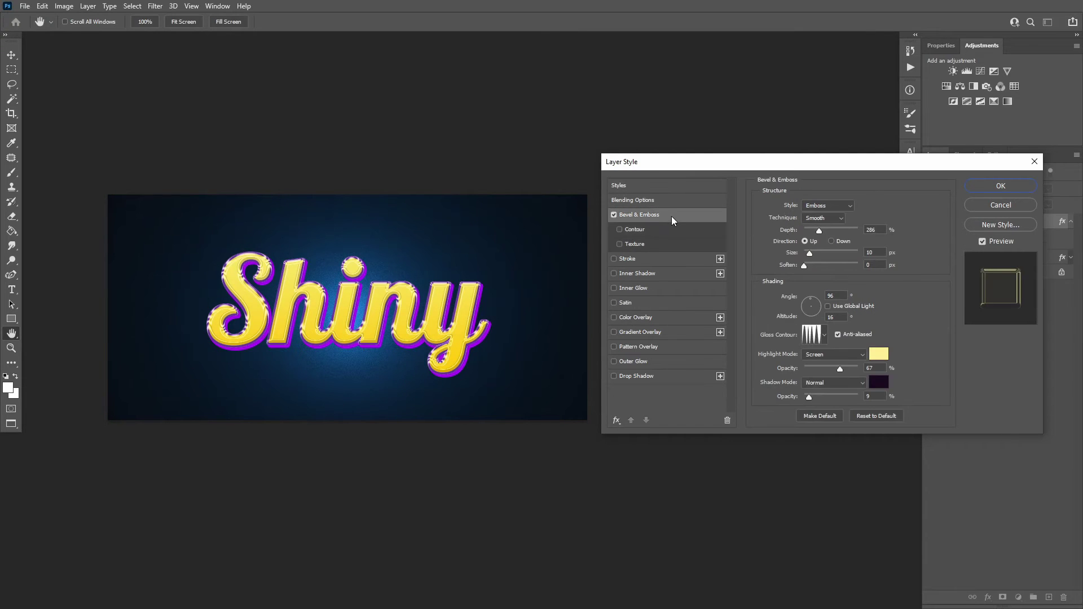
click(824, 206)
click(846, 224)
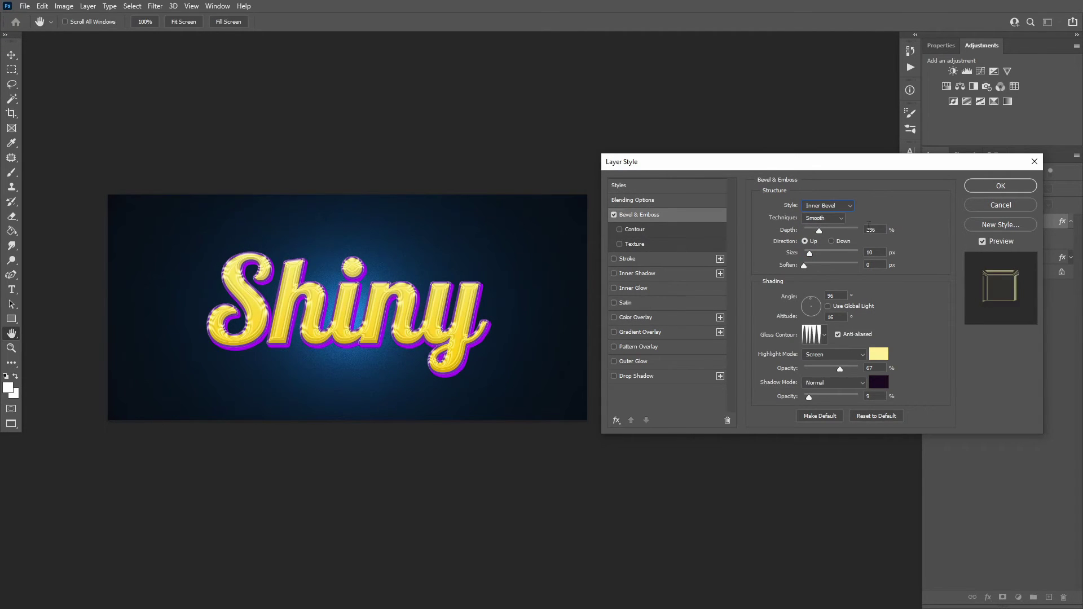
double_click(871, 230)
text(551)
key(Tab)
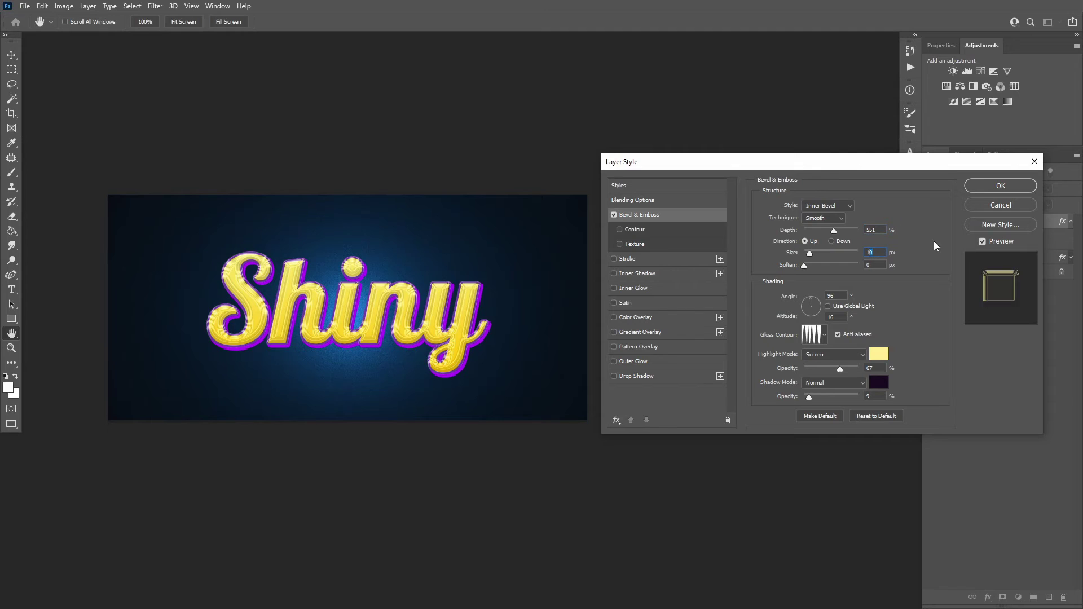
text(16)
click(824, 335)
double_click(833, 366)
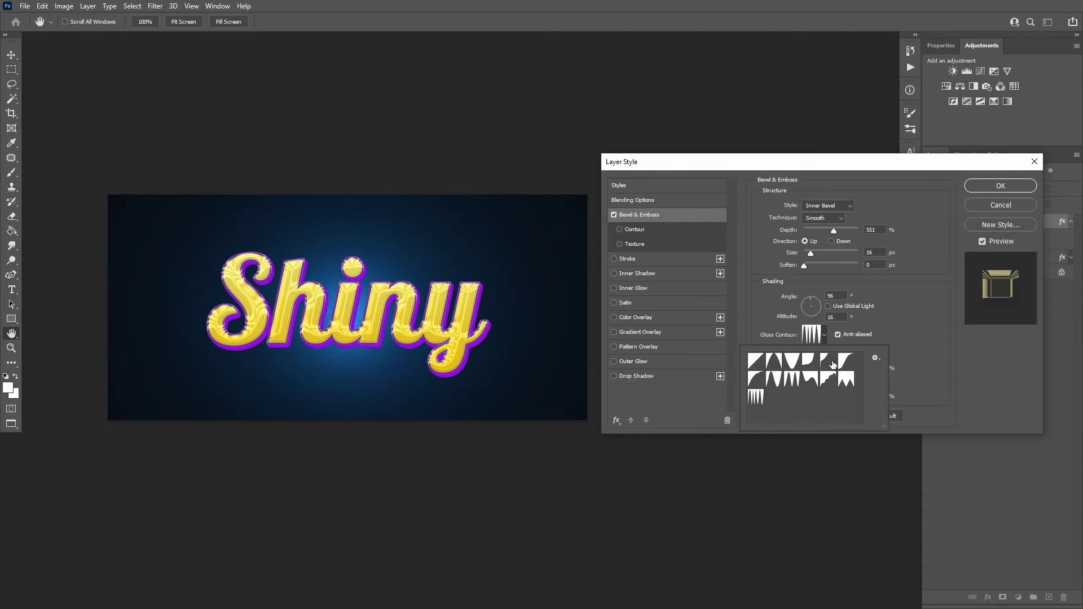
Add a bf8c01 gold inner shadow at 21% opacity and -45° angle
click(643, 273)
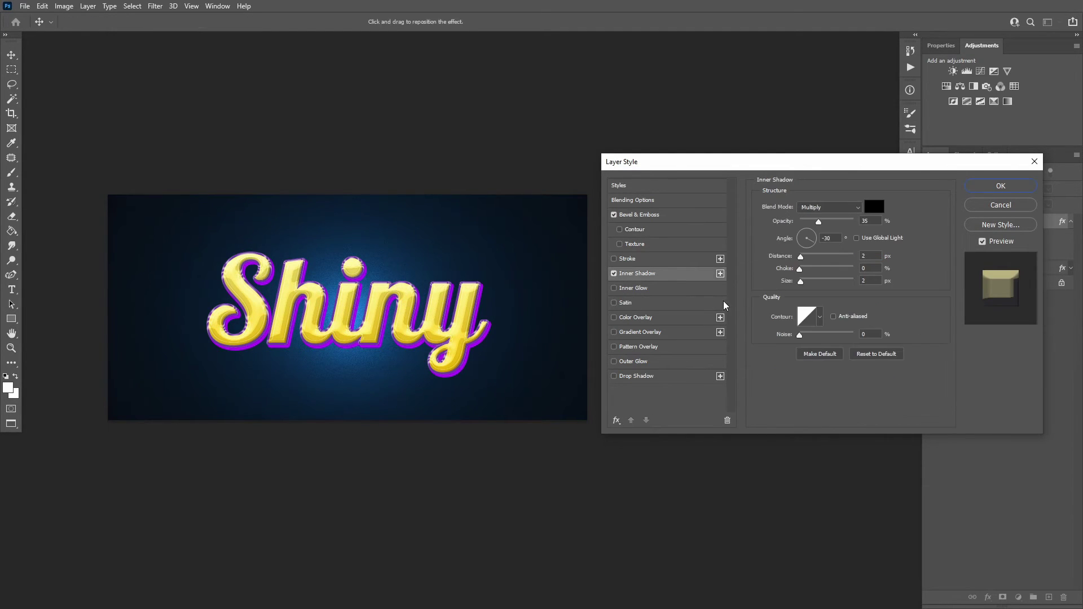
click(873, 209)
text(bf8c01)
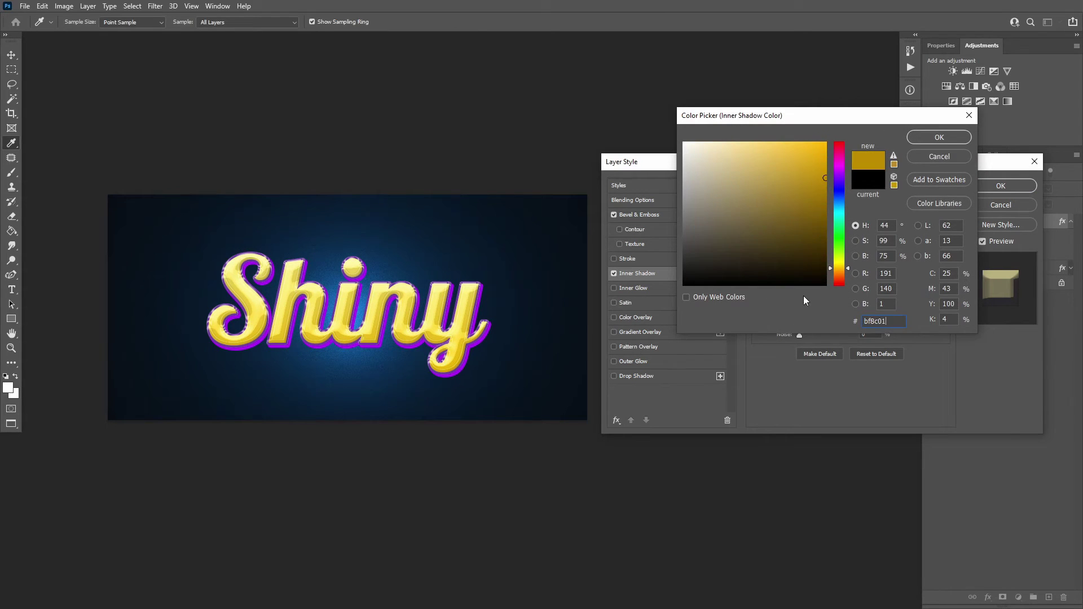
key(Return)
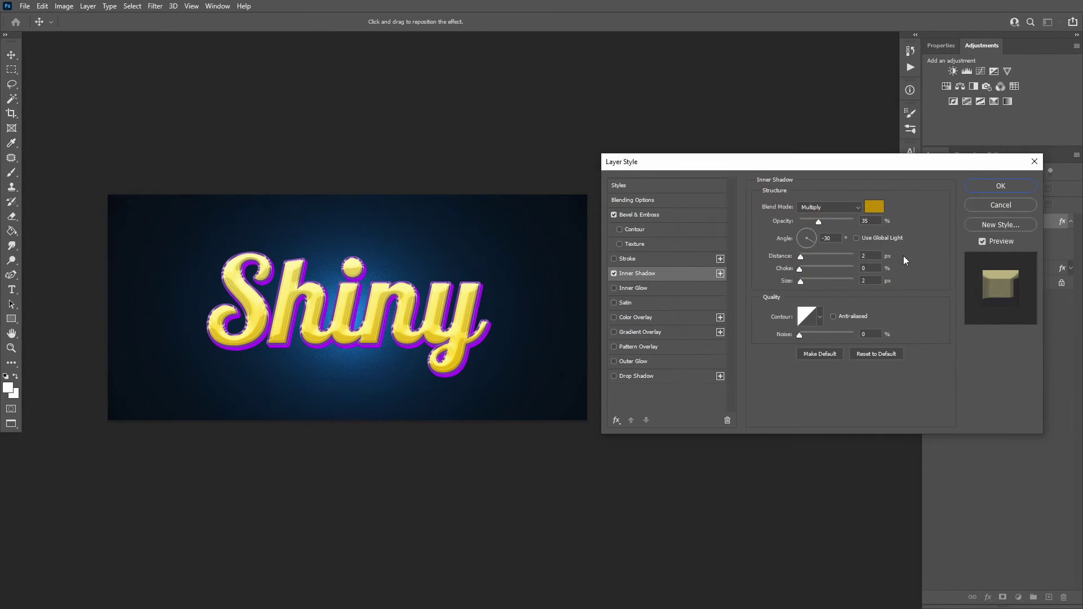
drag(819, 222, 811, 222)
double_click(827, 237)
text(-45)
key(Tab)
Set the inner shadow distance to 5 and enable a Color Burn gradient overlay
text(5)
click(643, 332)
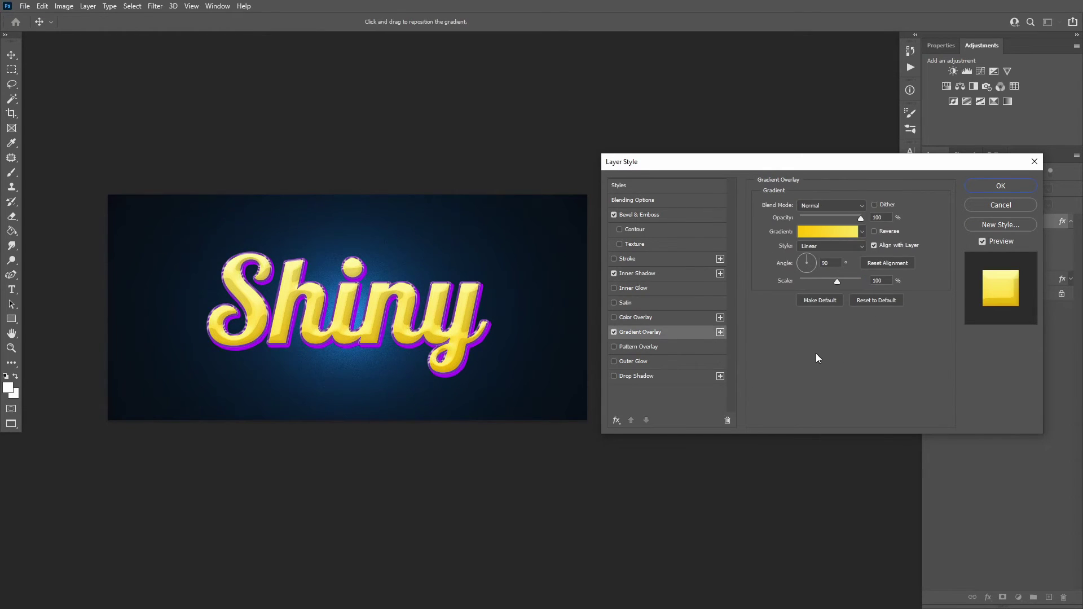
click(848, 205)
click(834, 257)
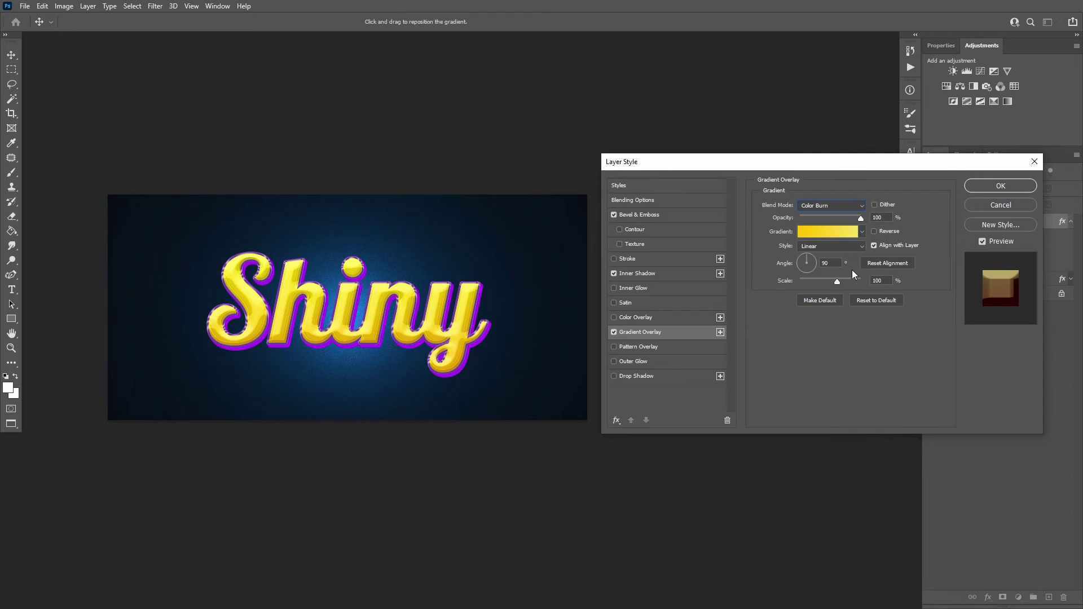
Make the gradient's left stop grey a5a5a5 and add a white ffffff stop at 27%
click(828, 232)
click(834, 254)
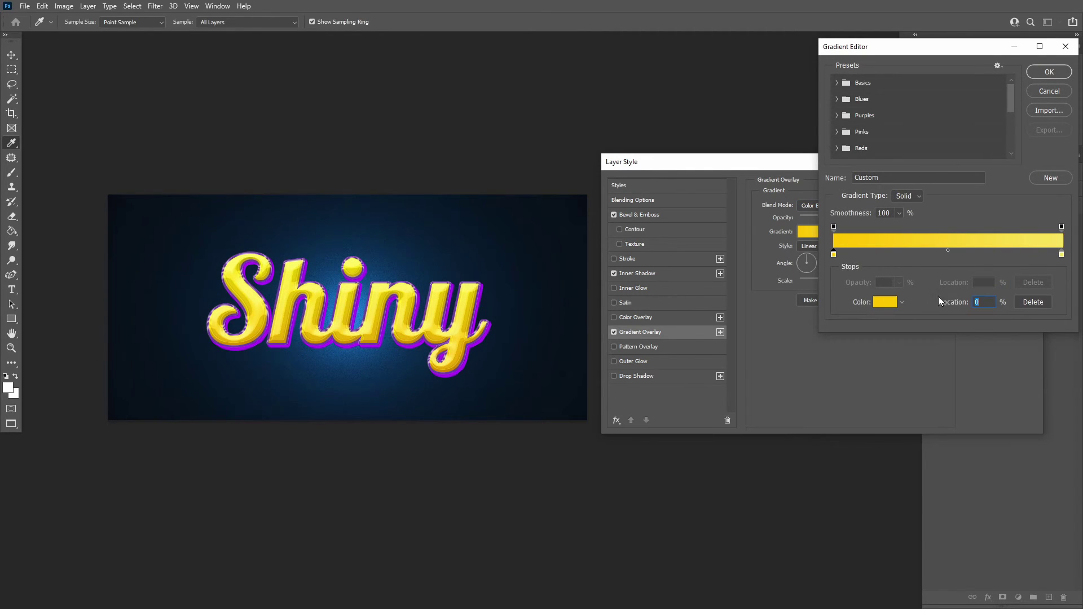
text(4)
click(897, 306)
text(a5a5a5)
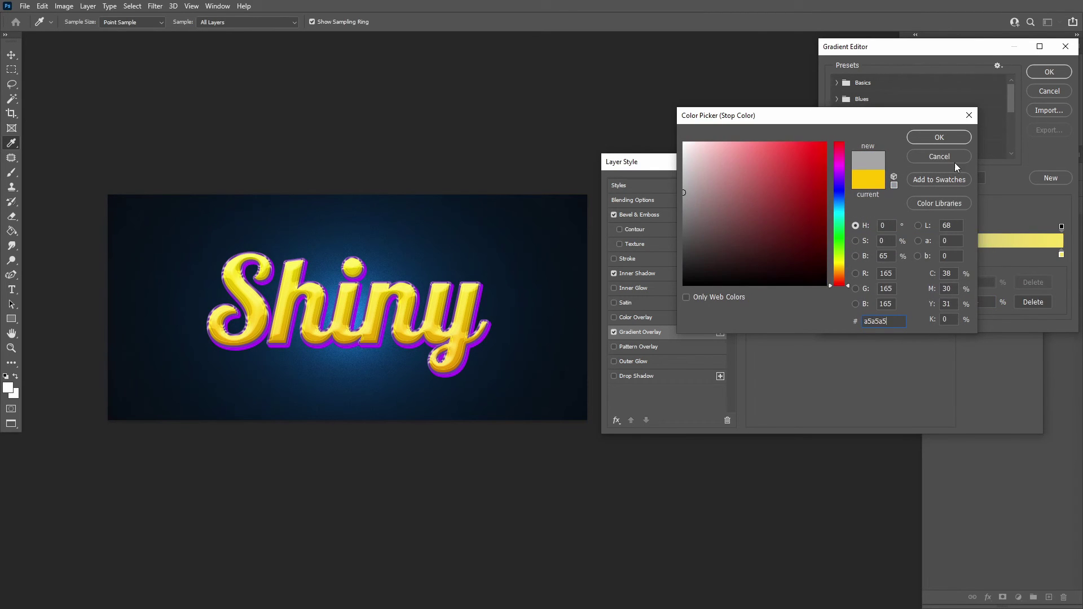
key(Return)
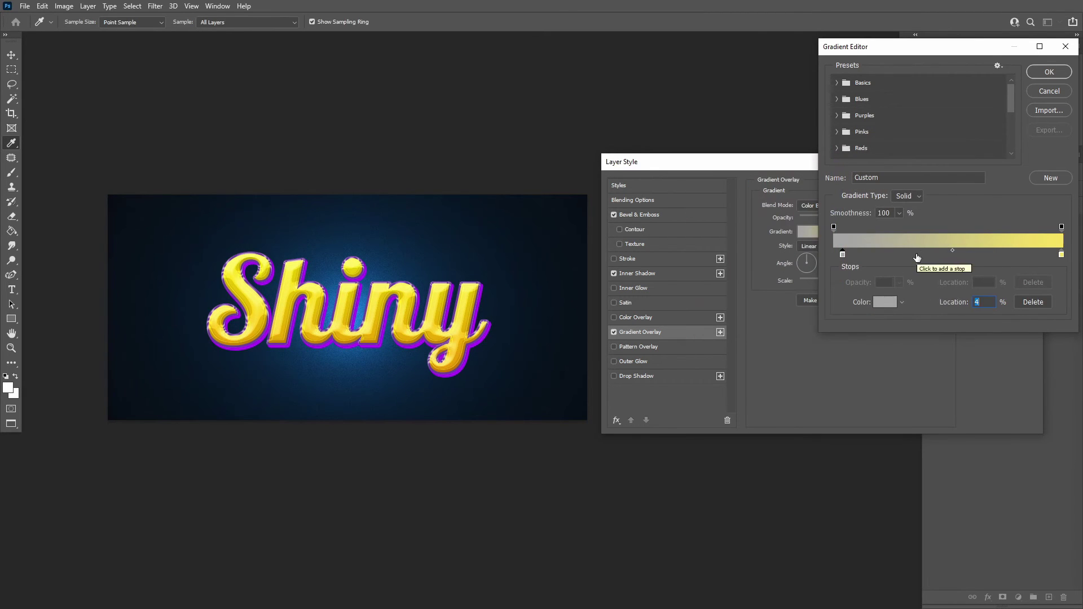
click(864, 255)
text(27)
click(892, 302)
text(ffffff)
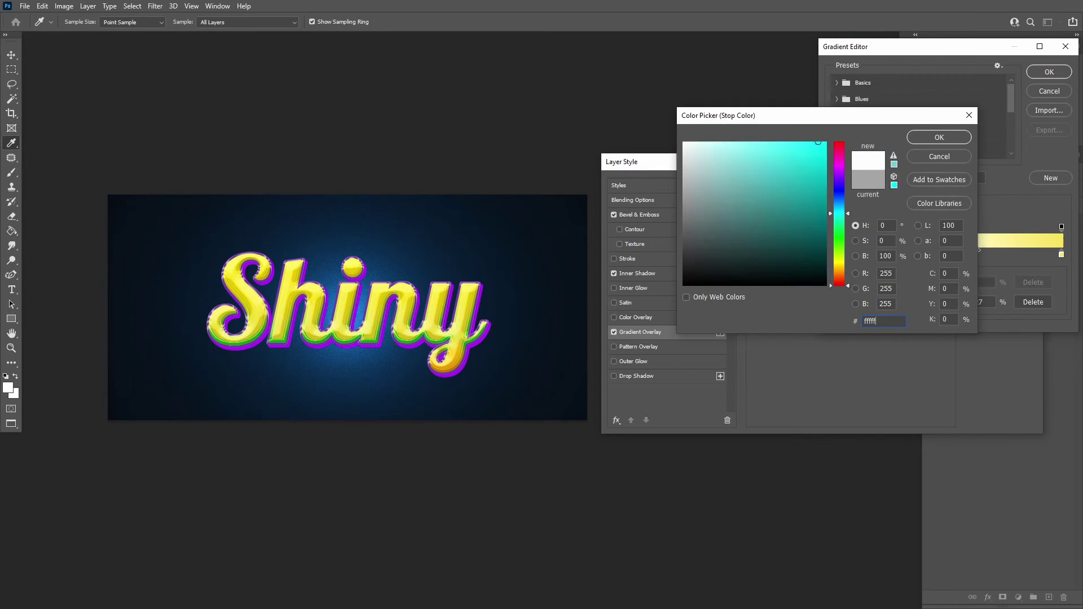
click(941, 138)
Add a light grey e2e2e2 stop at 74% and make the end stop b4b4b4
click(1004, 254)
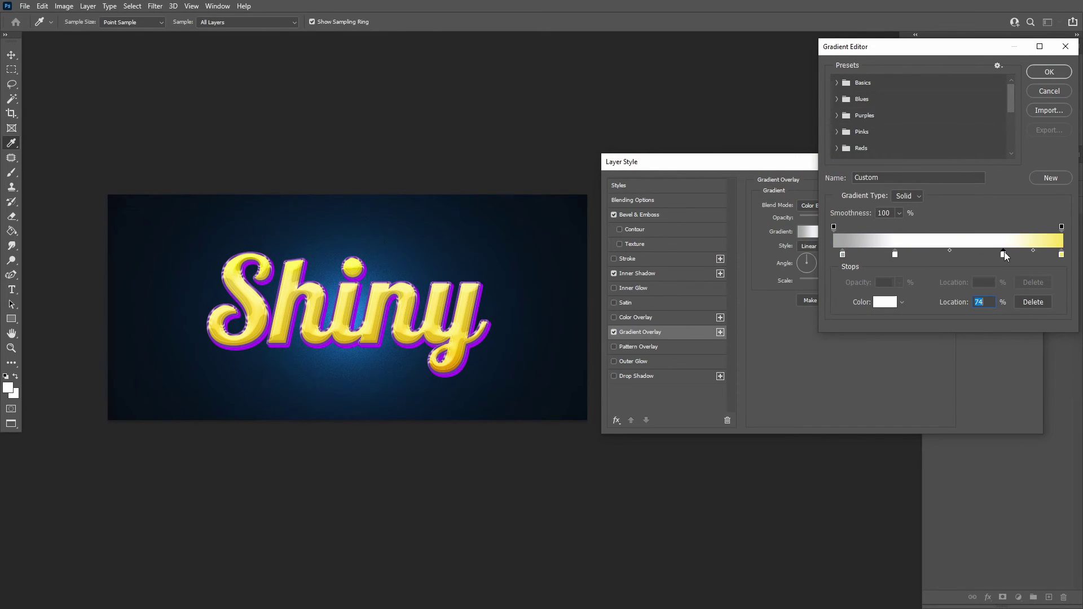
click(884, 302)
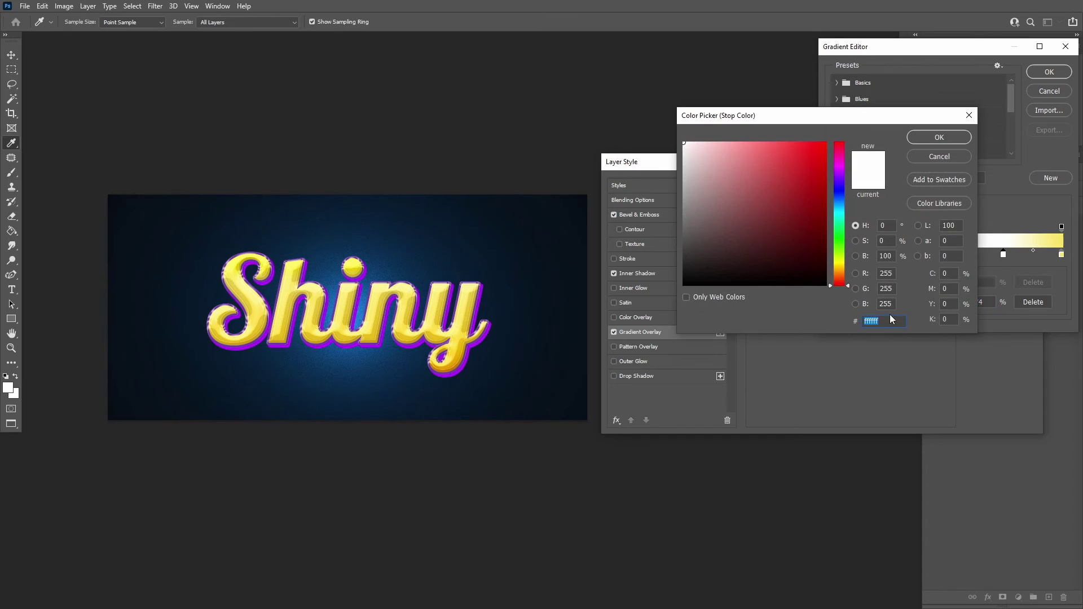
text(e2e2e2)
click(931, 137)
click(1062, 255)
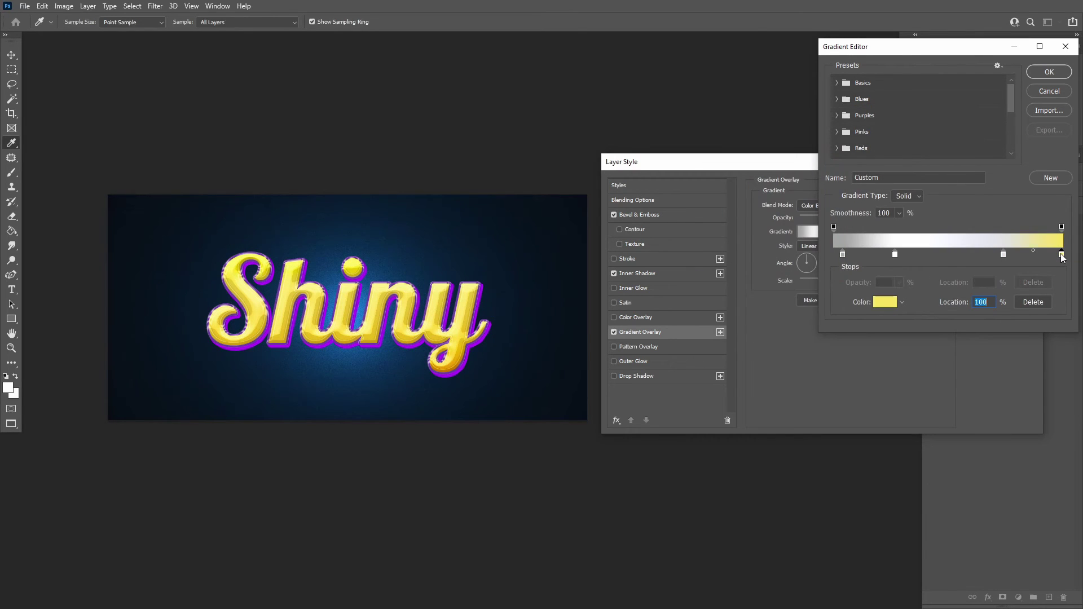
click(886, 303)
text(b4b4b4)
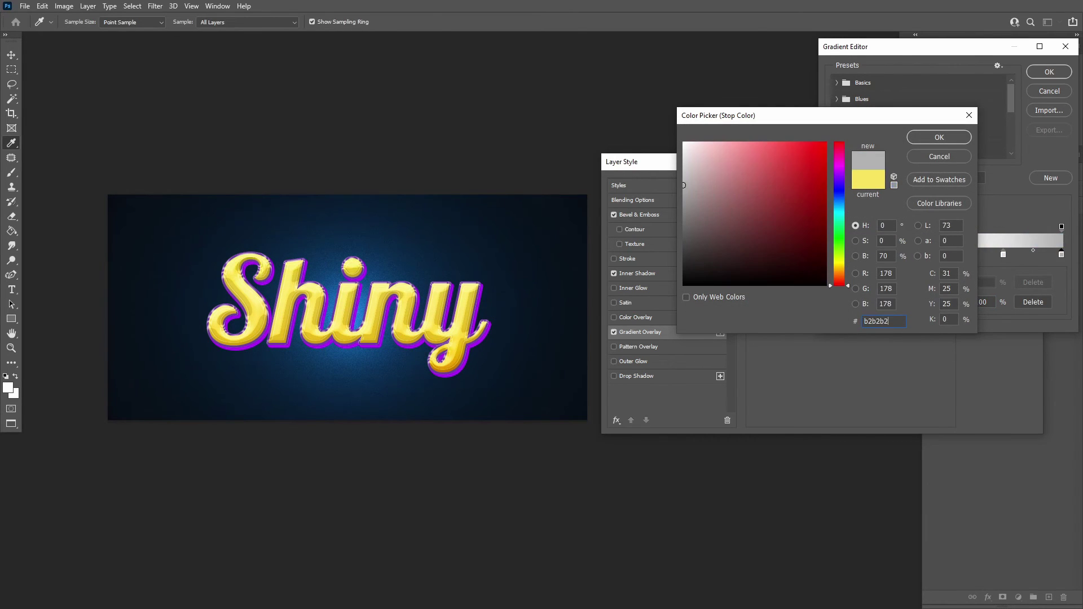
click(931, 137)
key(Return)
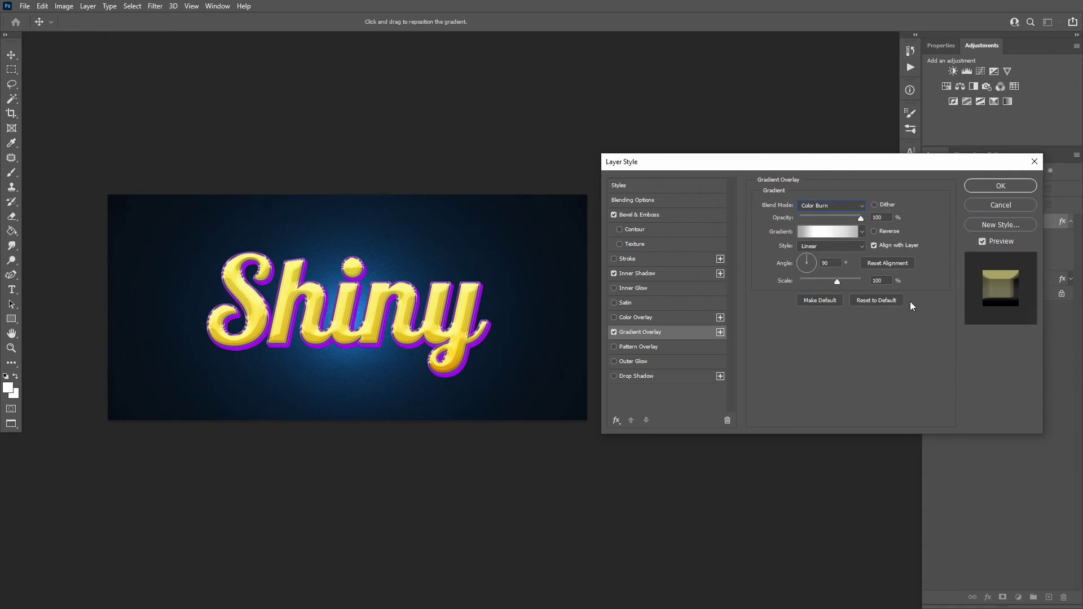
Turn on Outer Glow for Shiny TOP in Screen mode with colour eac919
click(614, 362)
click(829, 205)
click(826, 291)
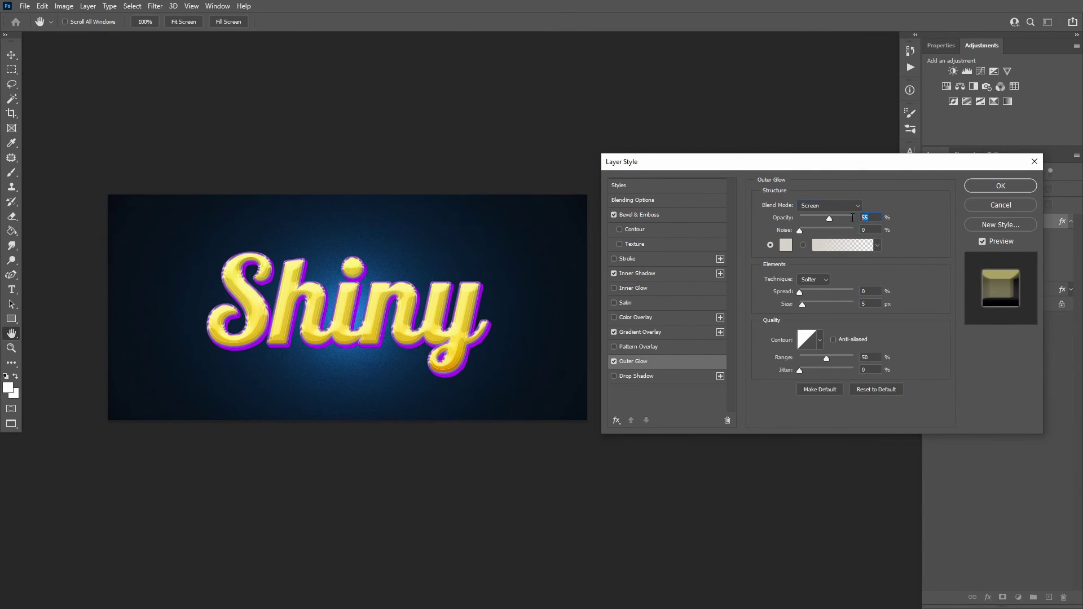
click(786, 245)
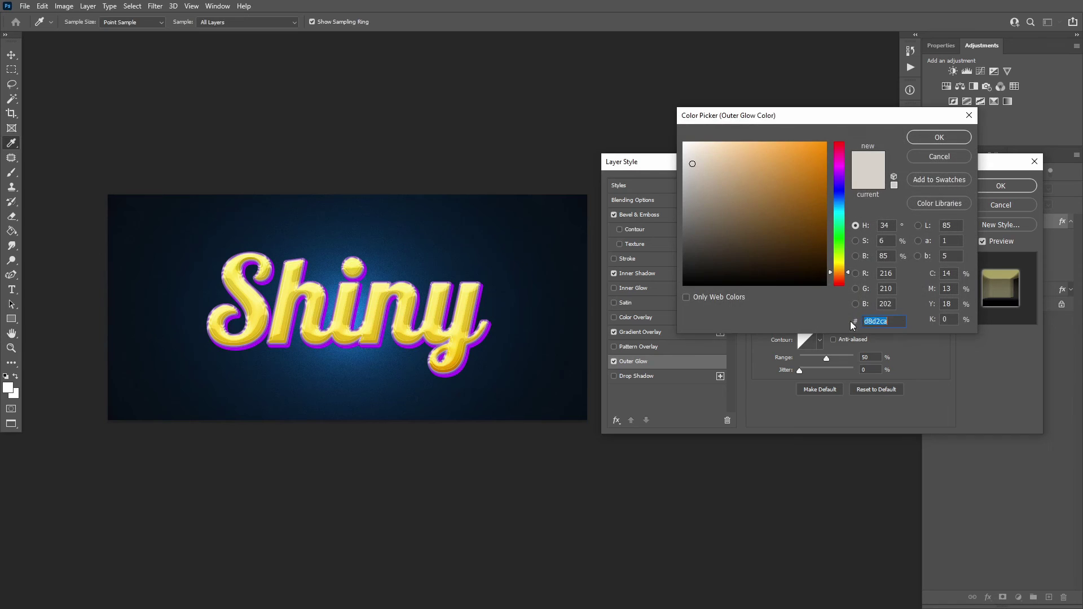
text(eac919)
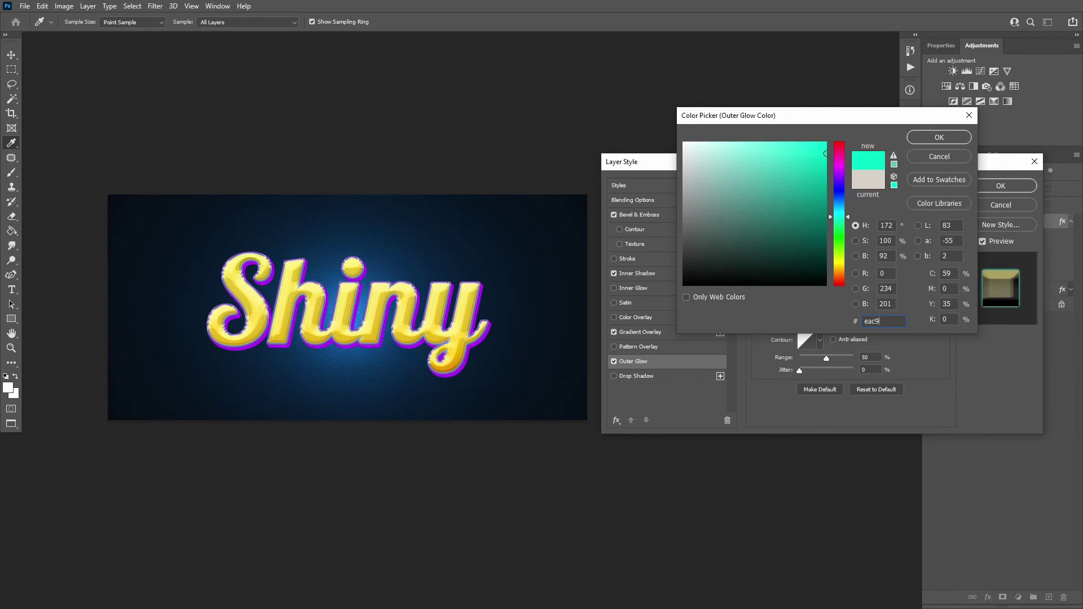
click(939, 137)
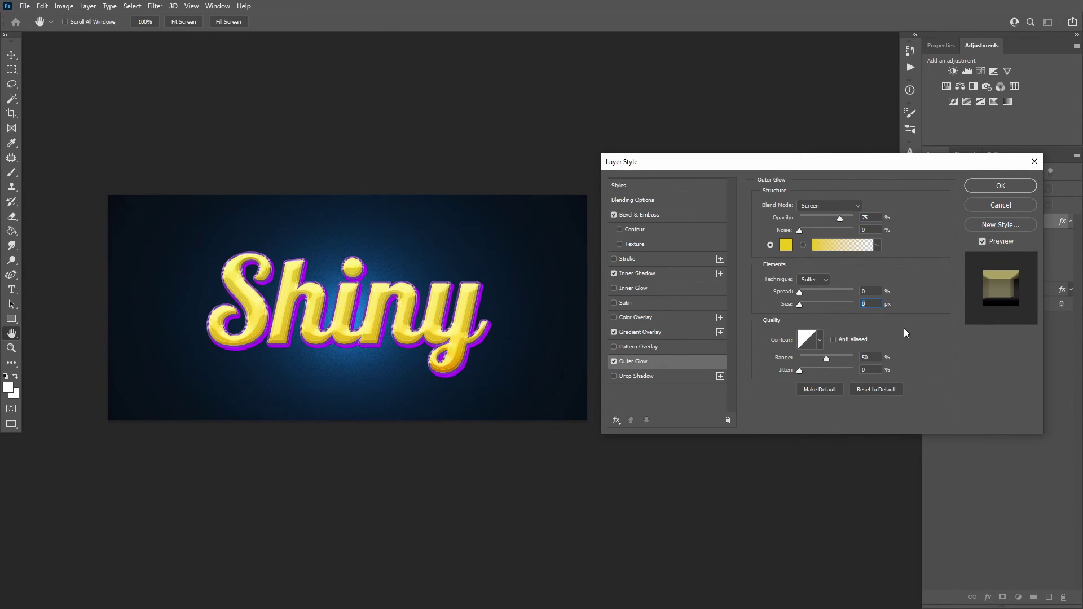
Add an Exclusion drop shadow in 33ff00 with 3 px distance and size, then apply the styles
click(660, 376)
click(825, 208)
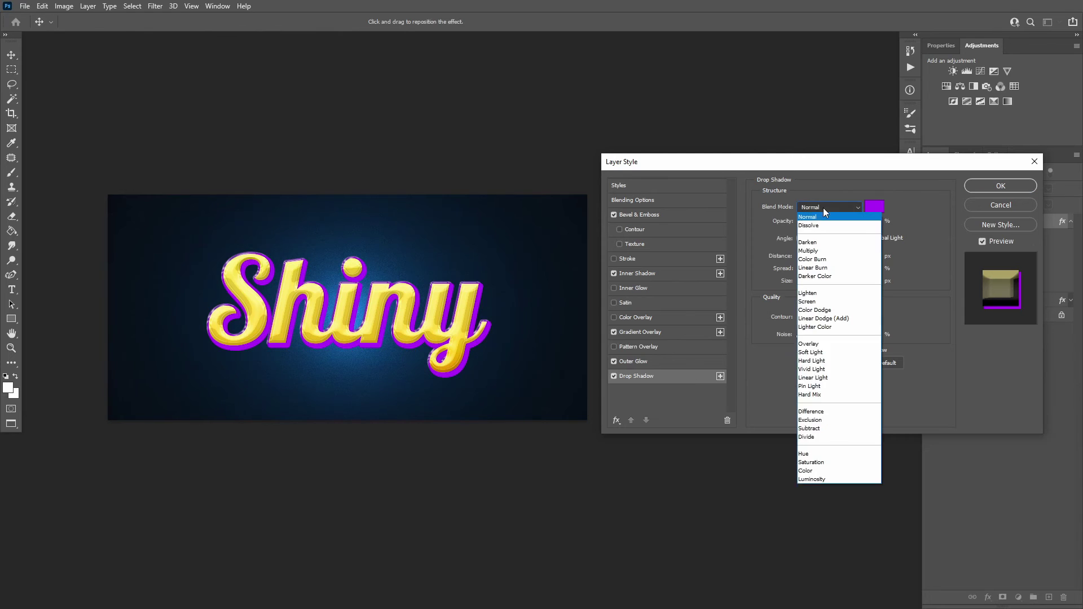
click(811, 419)
click(874, 207)
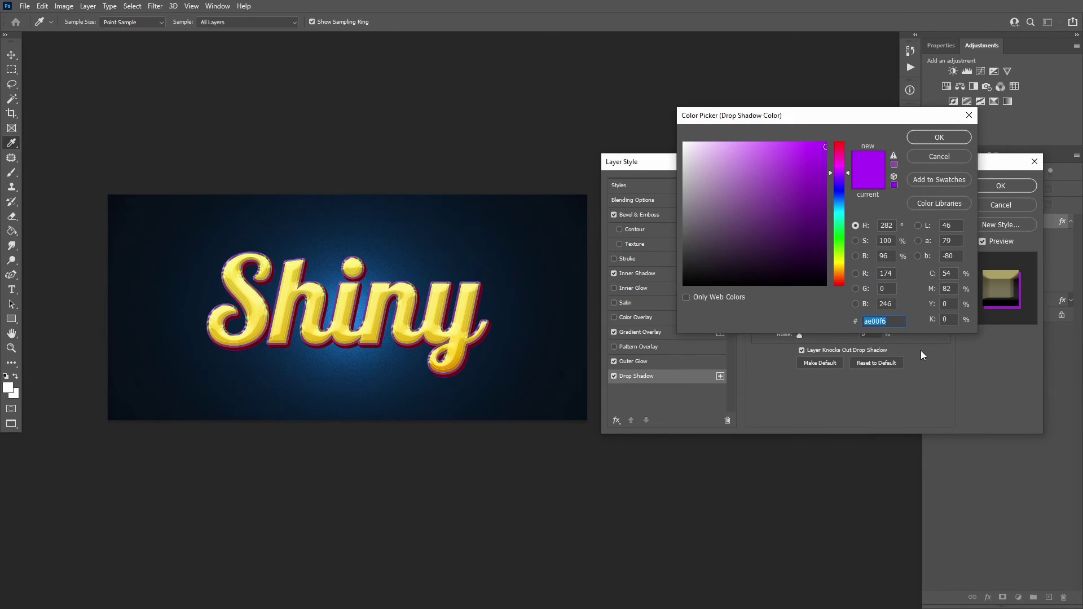
text(33ff00)
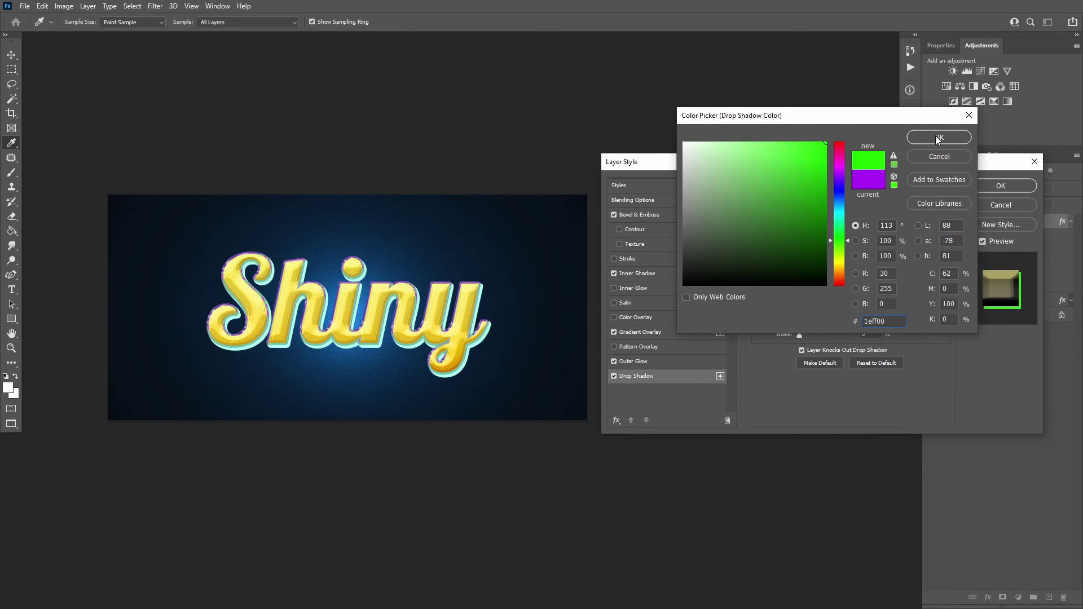
click(939, 139)
key(Down)
key(Down)
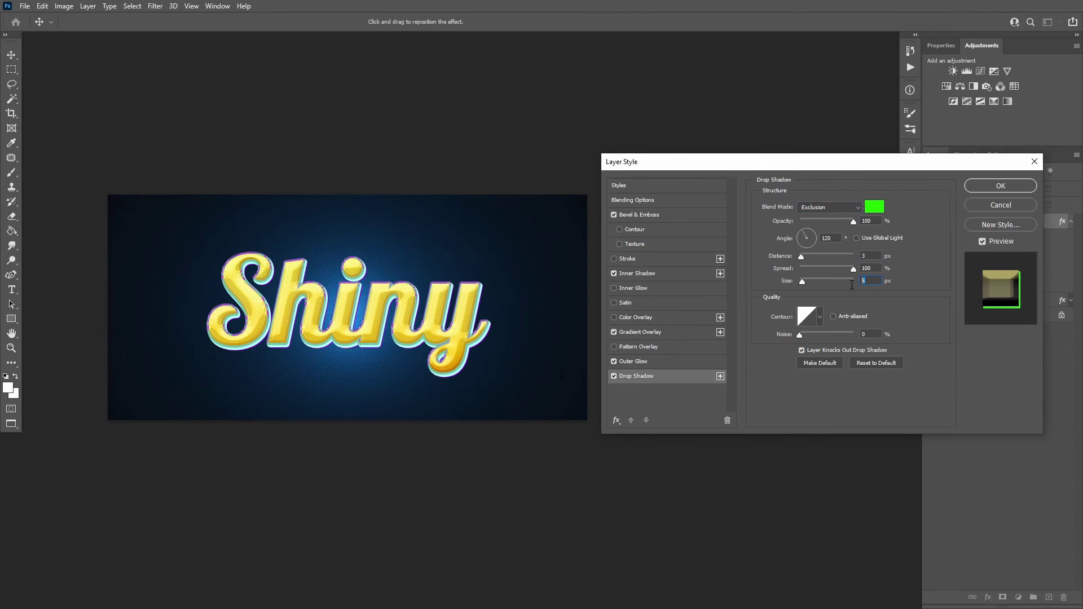
key(Tab)
key(Tab)
key(Down)
key(Down)
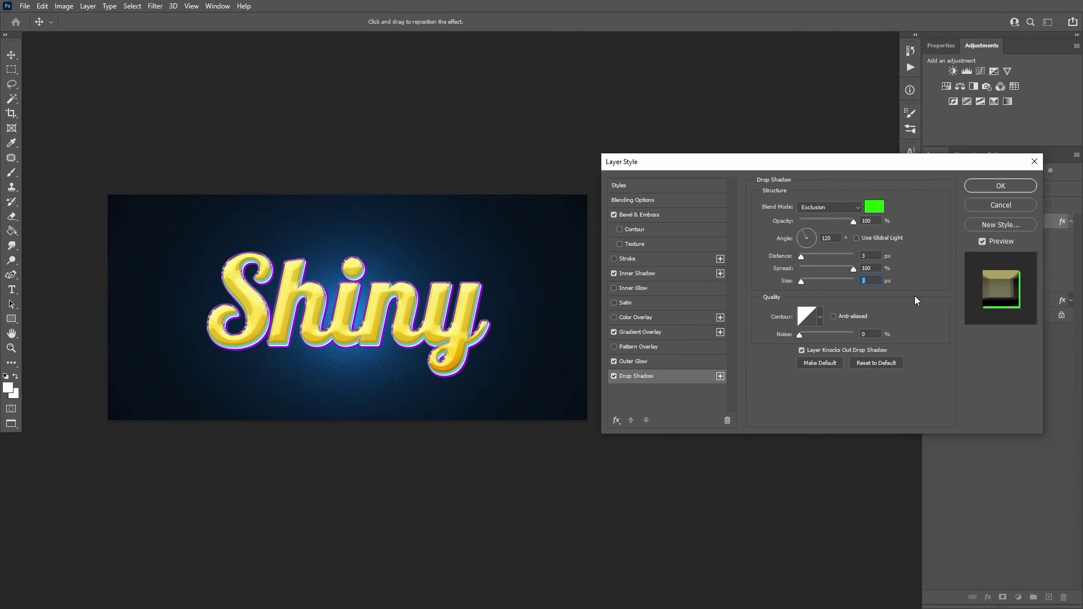
click(981, 187)
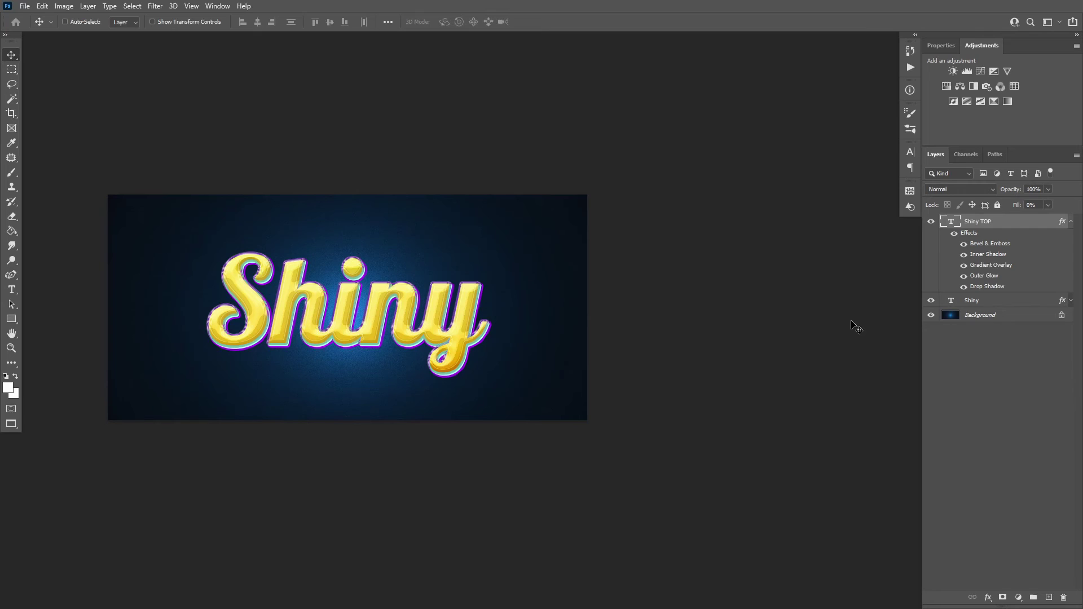
Select the Shiny TOP and Shiny layers together and group them with Ctrl+G
click(1070, 222)
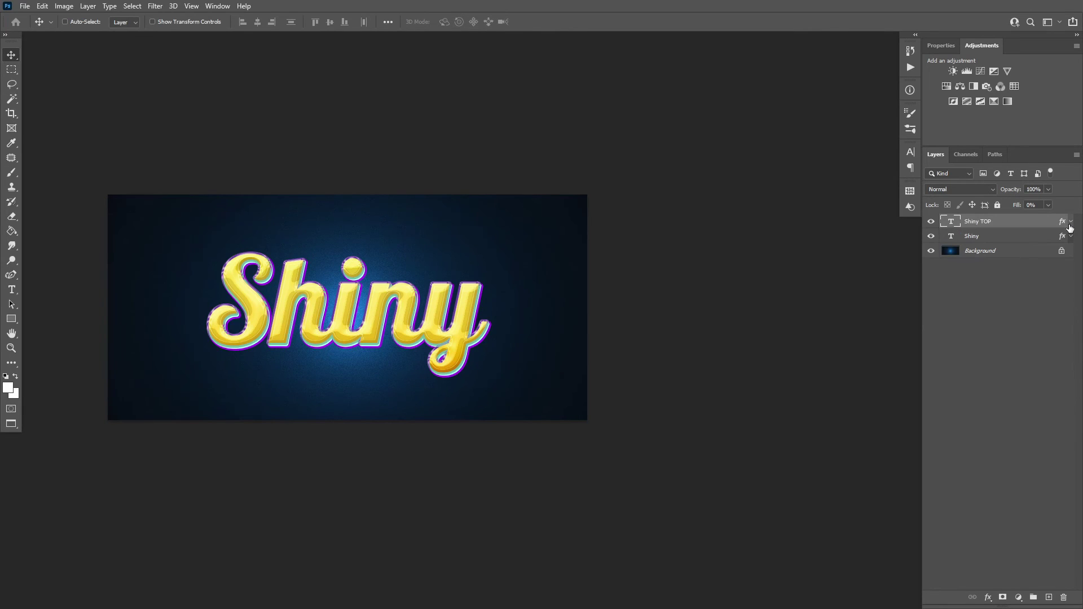
shift+click(1035, 237)
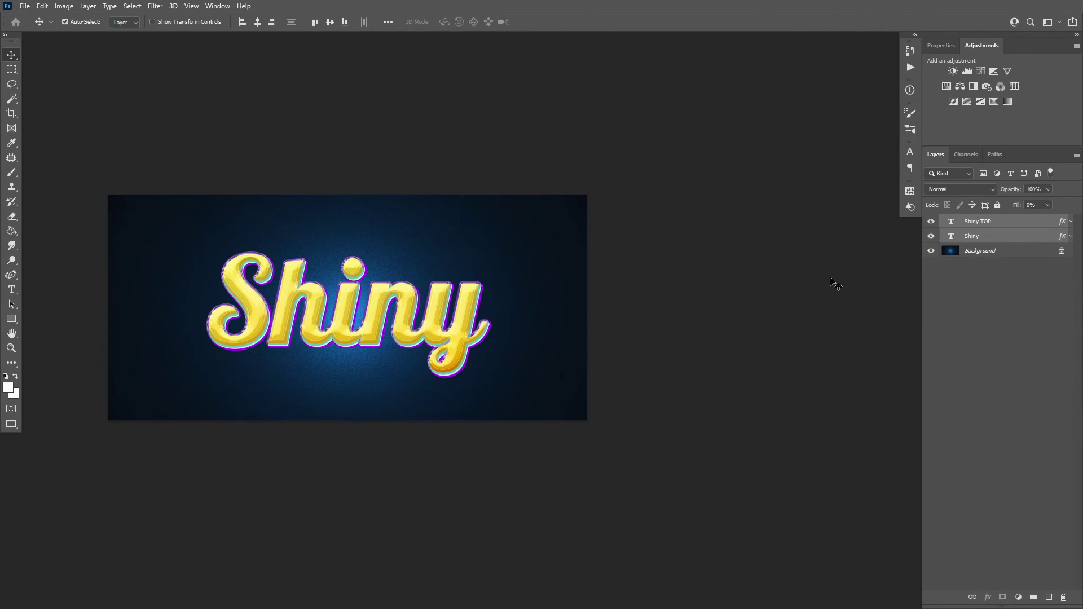
key(ctrl+g)
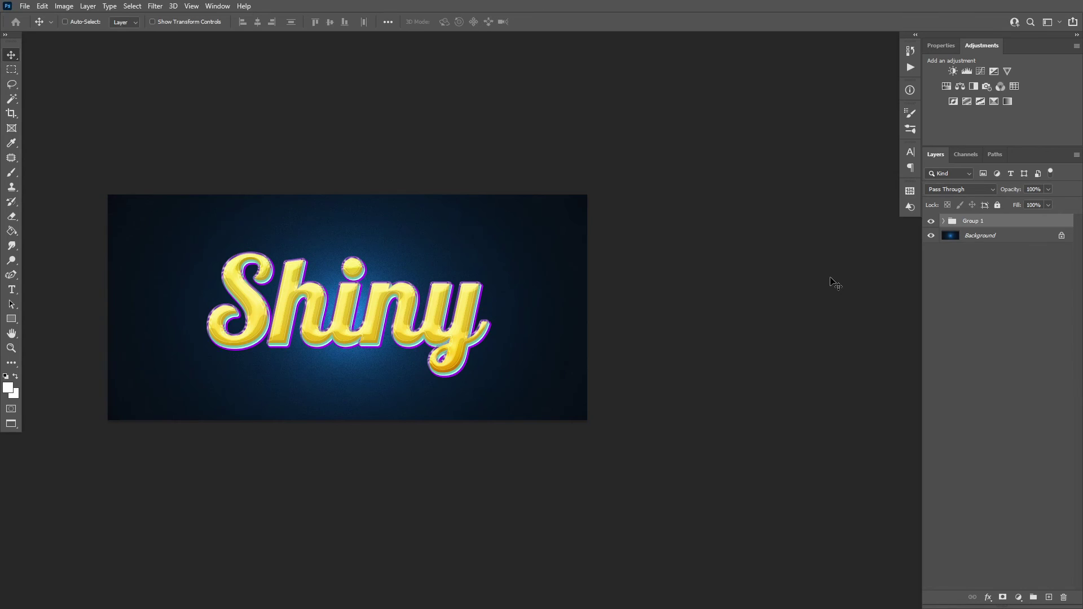
Enable a black drop shadow in Normal mode on Group 1's layer style
double_click(1004, 222)
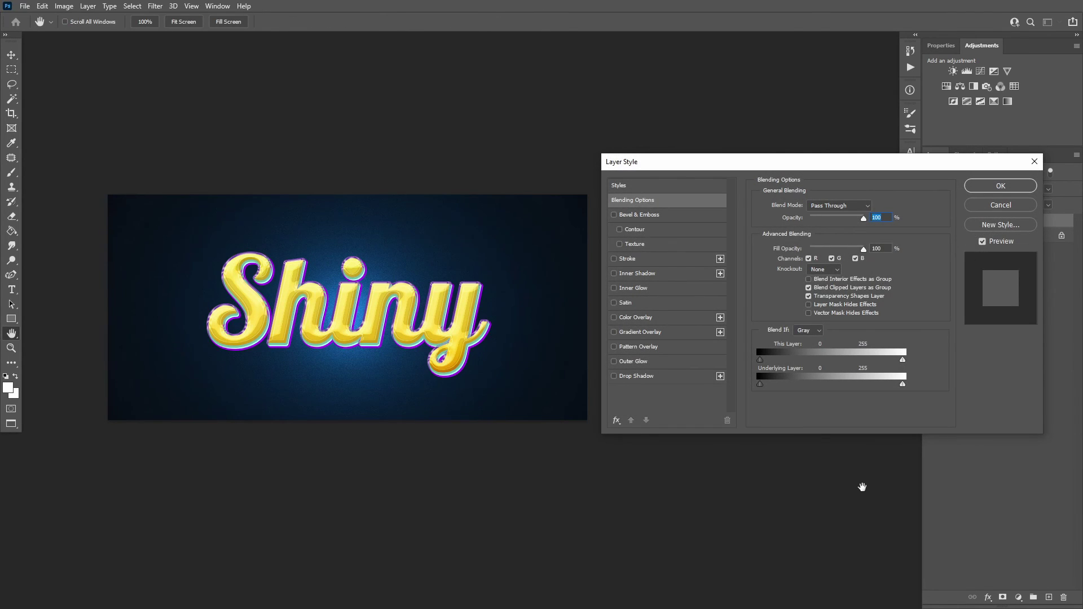
click(629, 377)
click(818, 205)
click(829, 209)
click(875, 207)
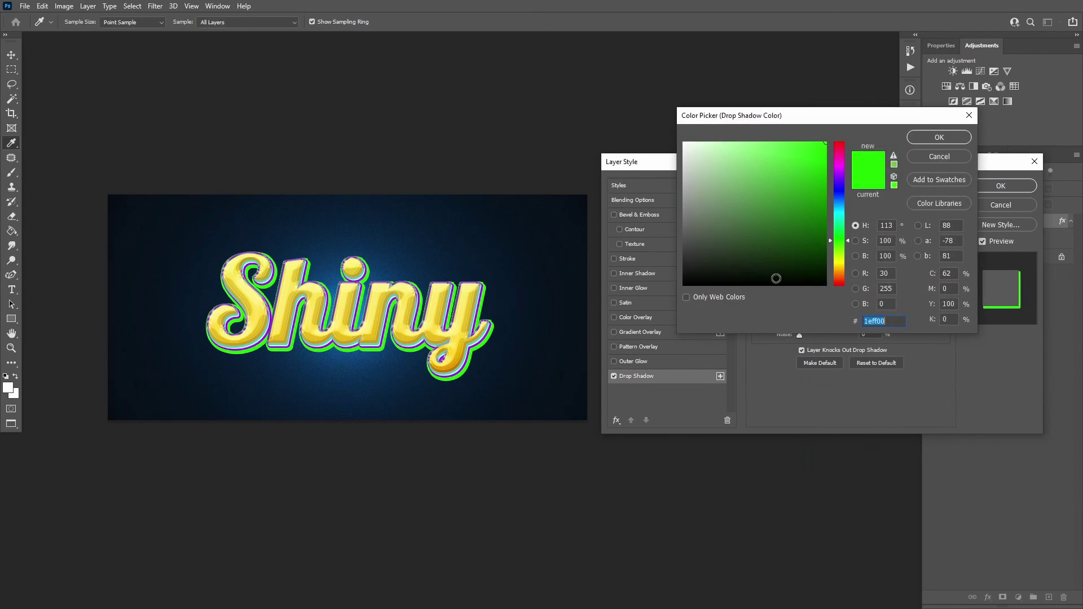
click(734, 281)
click(939, 136)
Set the group shadow to 30% opacity, 39% spread and 5 px size, and apply it
key(Tab)
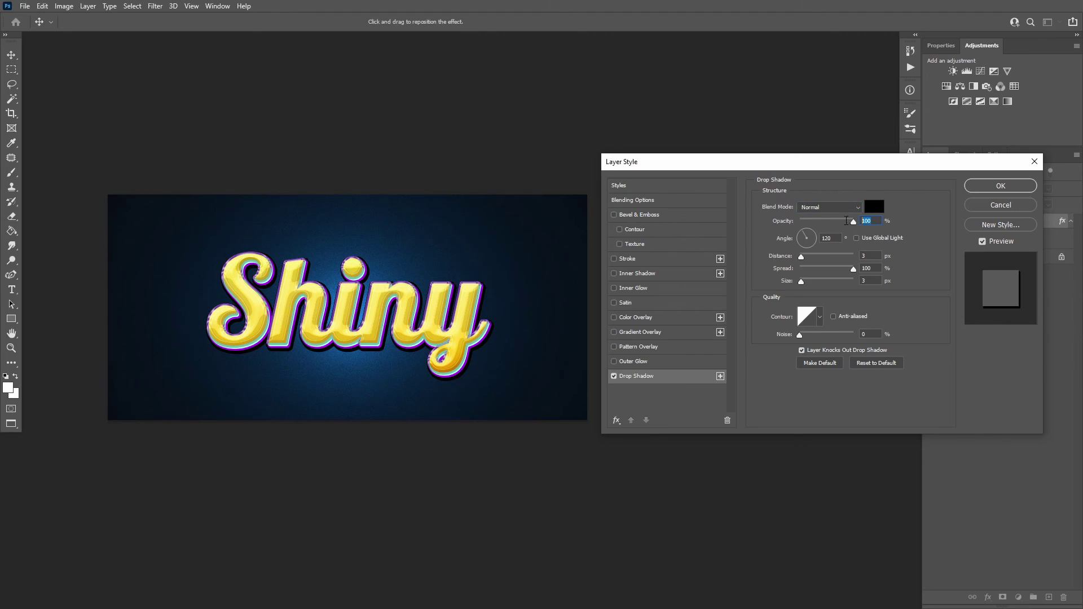
text(30)
key(Tab)
key(Tab)
key(Tab)
text(39)
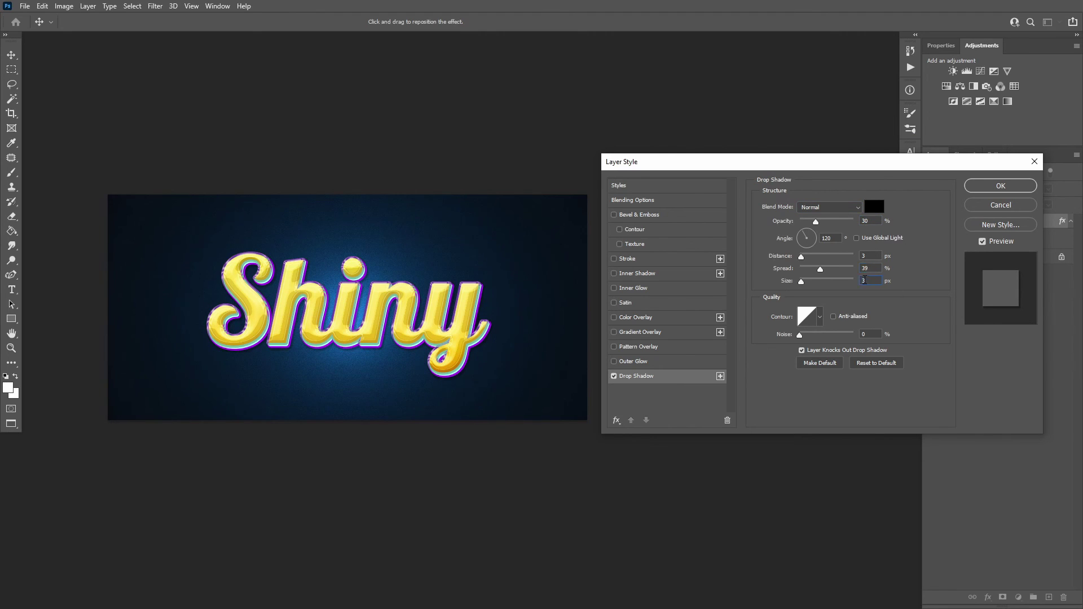
key(Tab)
text(5)
click(1000, 185)
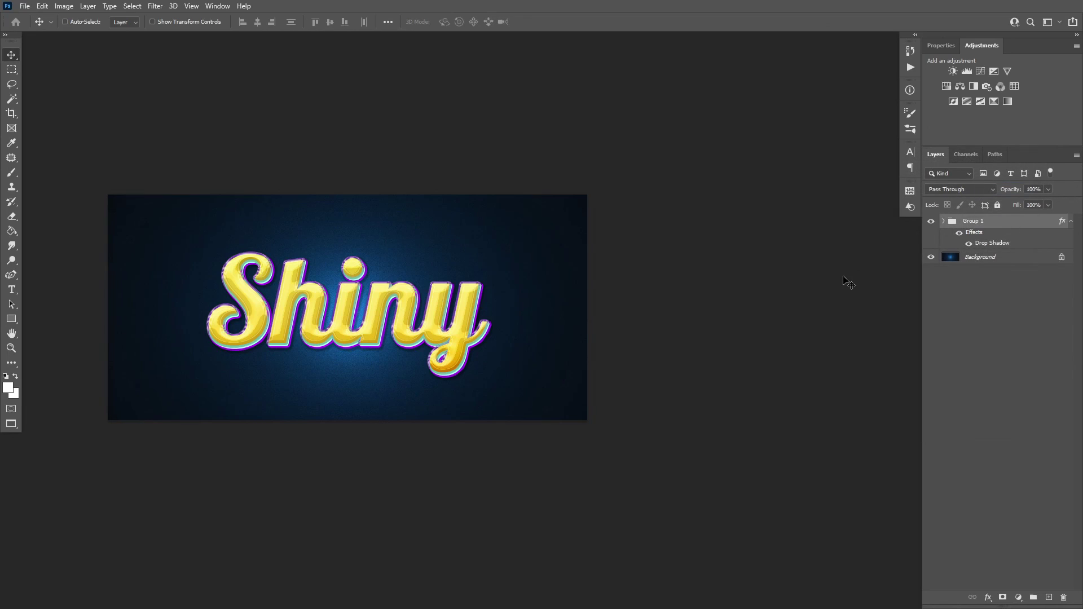